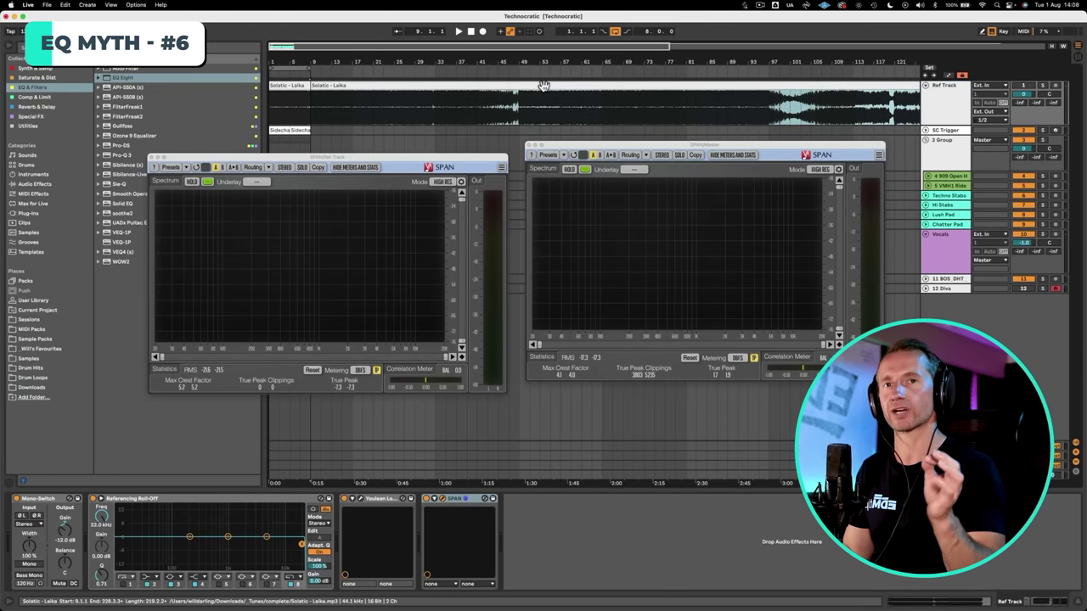
Step: Close the Ref Track's SPAN analyzer window and select the Ref Track
{"action": "left_click", "coordinate": [543, 86]}
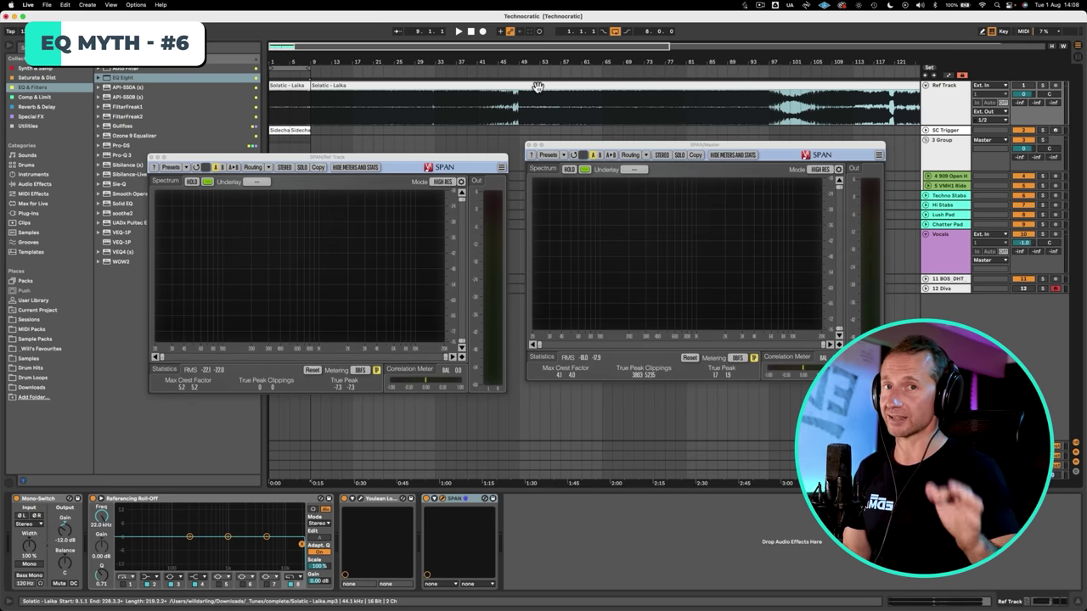
{"action": "left_click", "coordinate": [527, 142]}
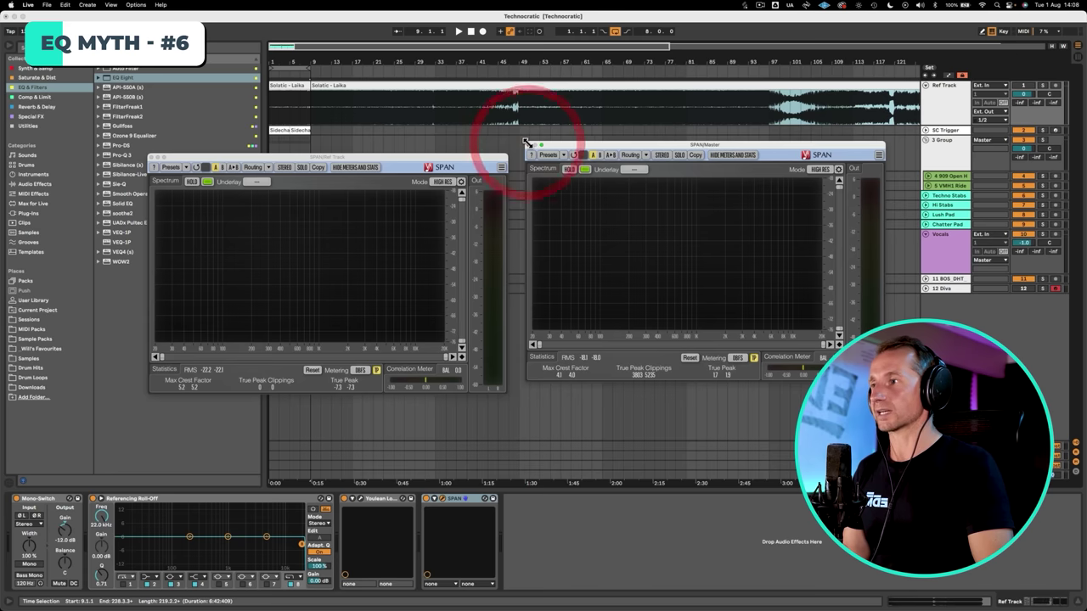
{"action": "left_click", "coordinate": [152, 160]}
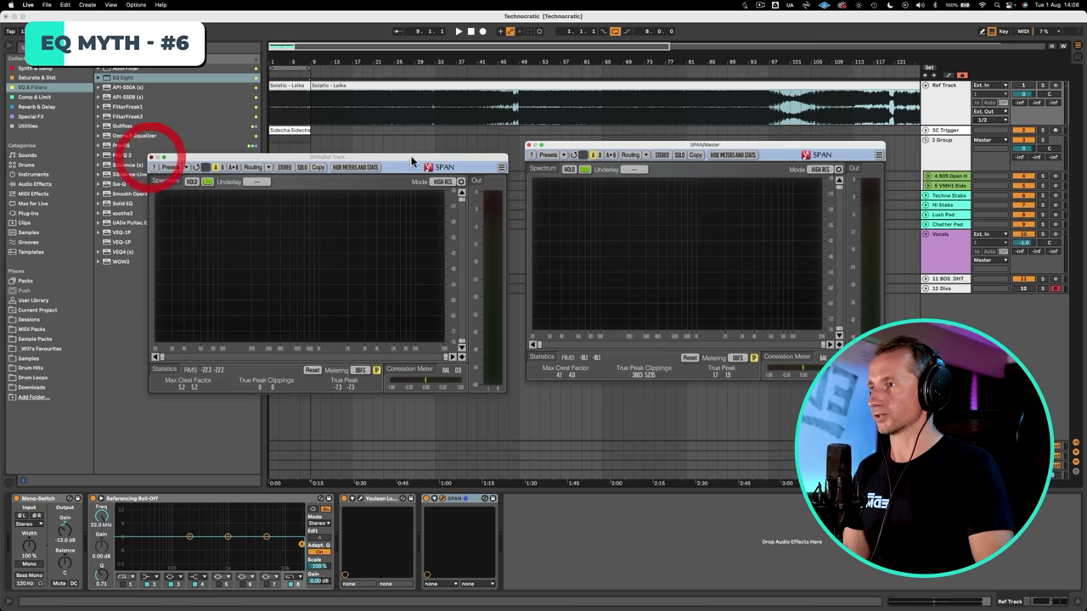
{"action": "left_click", "coordinate": [949, 108]}
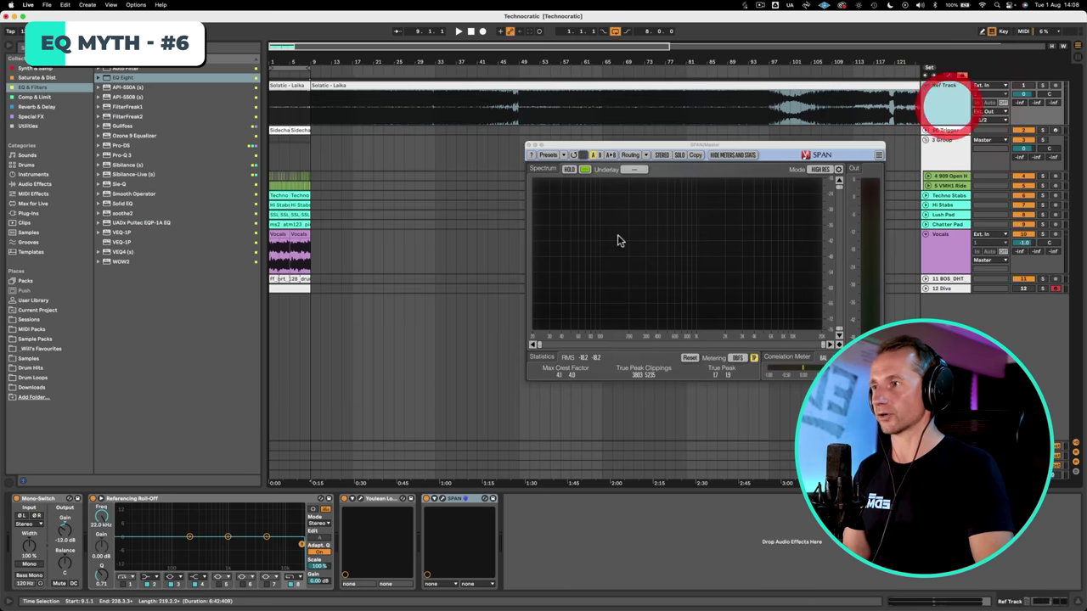
Step: Inspect the Ref Track's Mono-Switch, Referencing Roll-Off and Youlean Loudness Meter 2 devices
{"action": "left_click", "coordinate": [34, 499]}
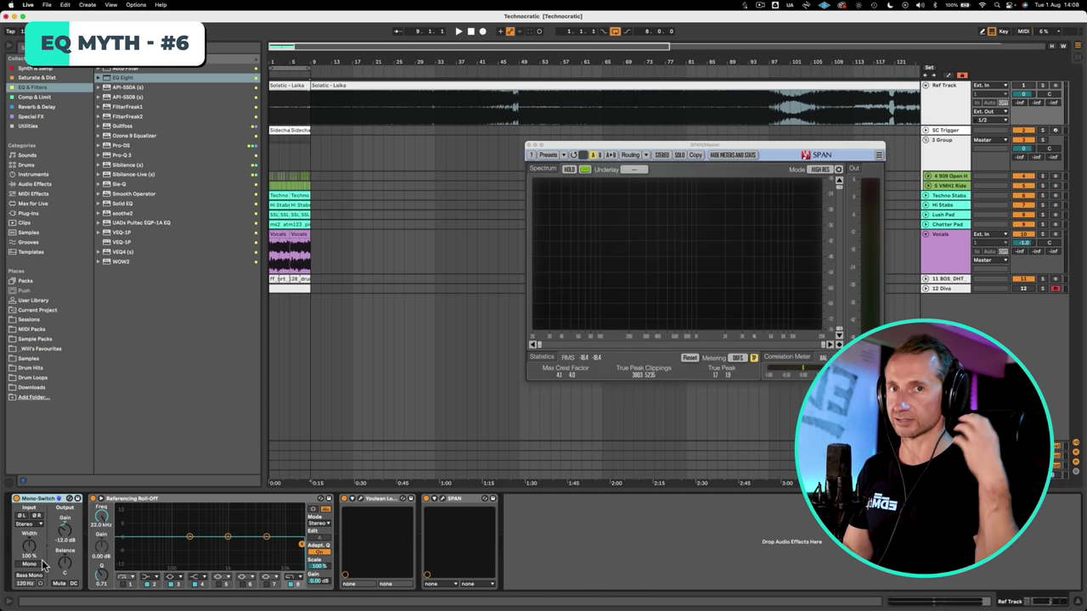
{"action": "left_click", "coordinate": [161, 499]}
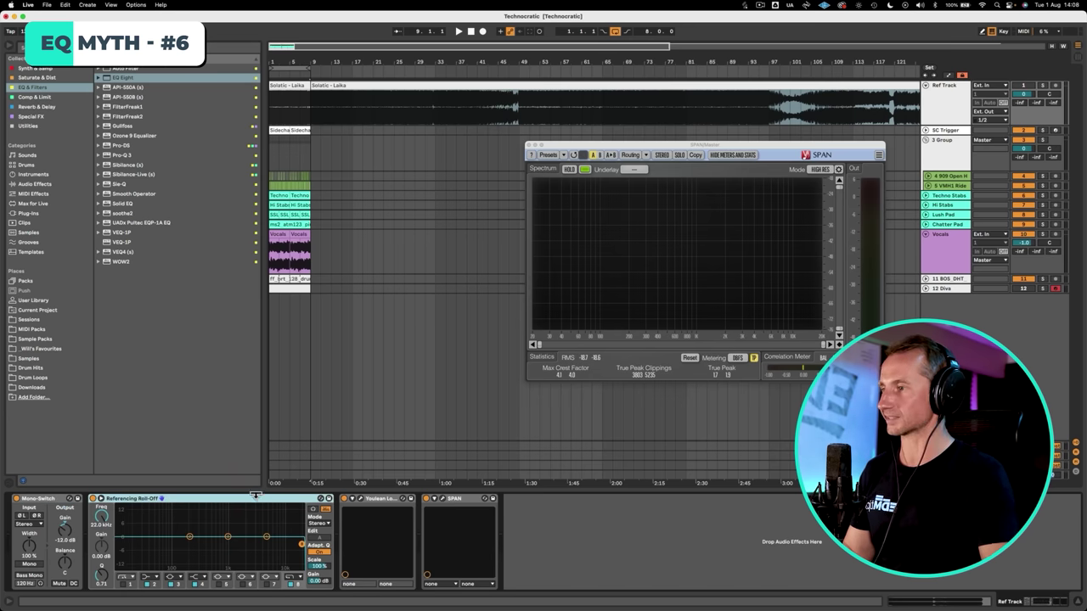
{"action": "left_click", "coordinate": [359, 501]}
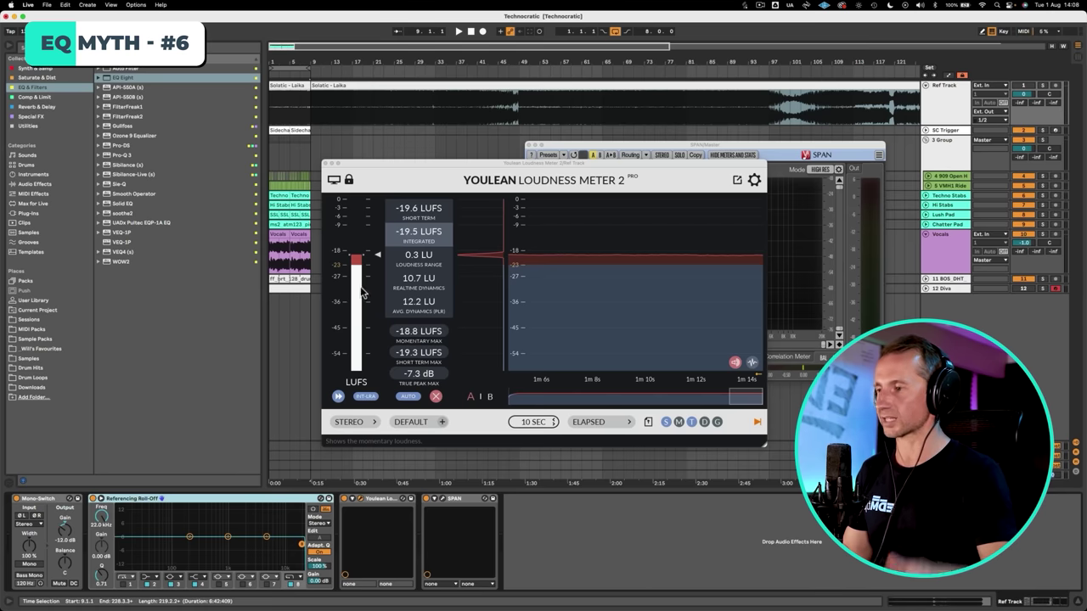
{"action": "left_click", "coordinate": [326, 165]}
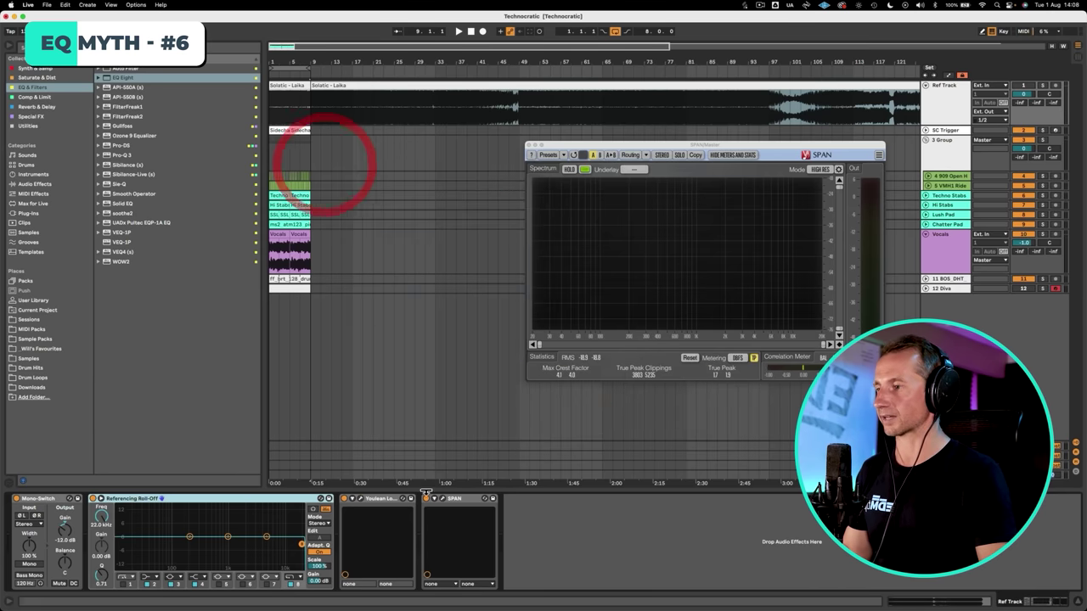
Step: Check the Ref Track's SPAN analyzer, and close the SPAN windows of both the Ref Track and the Master
{"action": "left_click", "coordinate": [444, 499]}
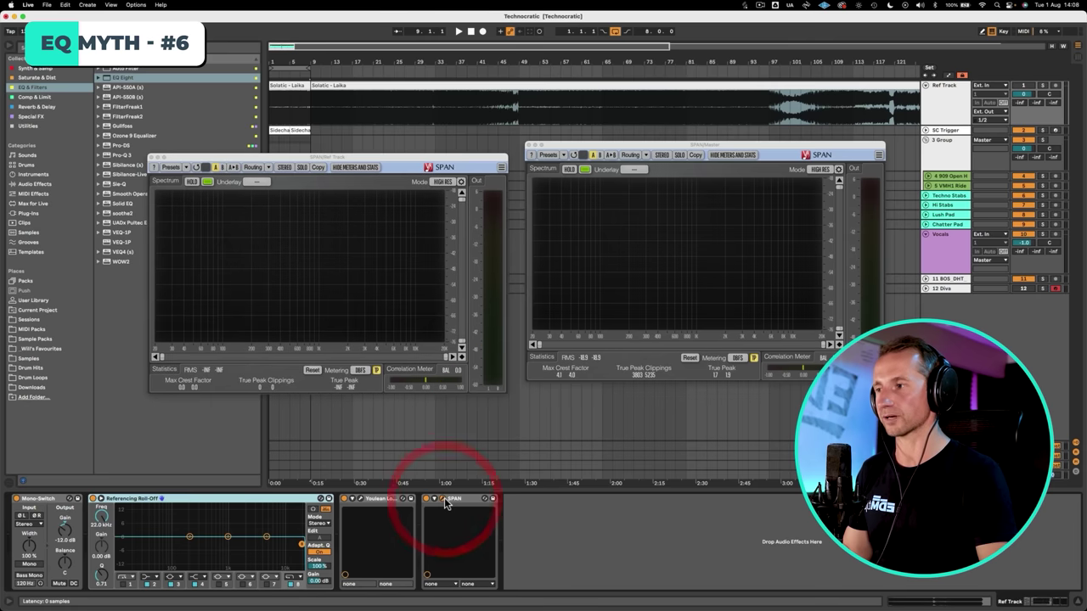
{"action": "left_click", "coordinate": [151, 158]}
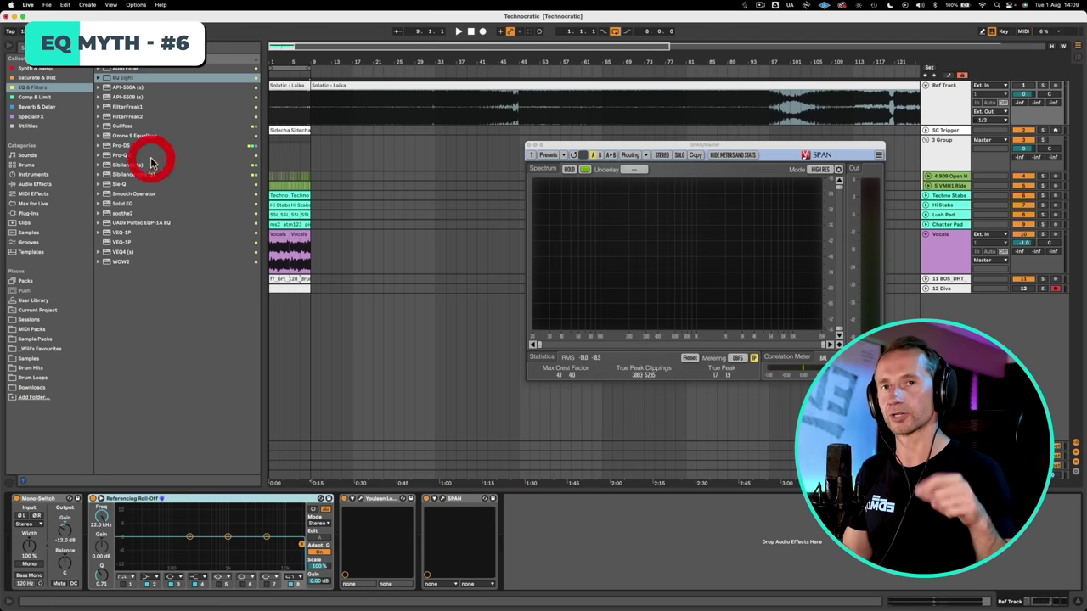
{"action": "left_click", "coordinate": [530, 145]}
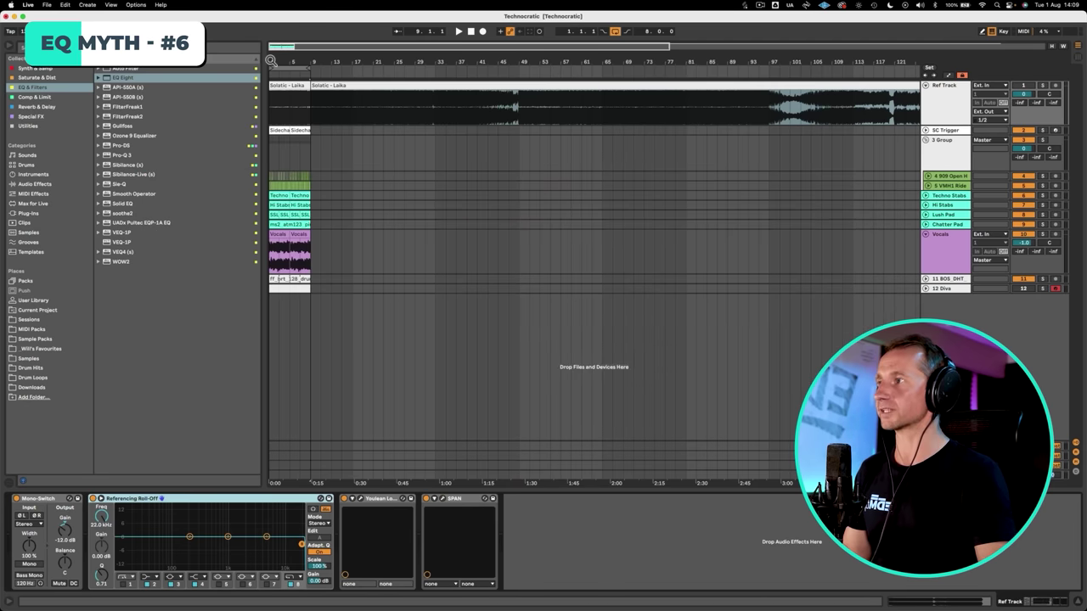
Step: Compare the device chain on the Master with the one on the Ref Track
{"action": "scroll", "coordinate": [270, 59], "scroll_direction": "up", "scroll_amount": 10}
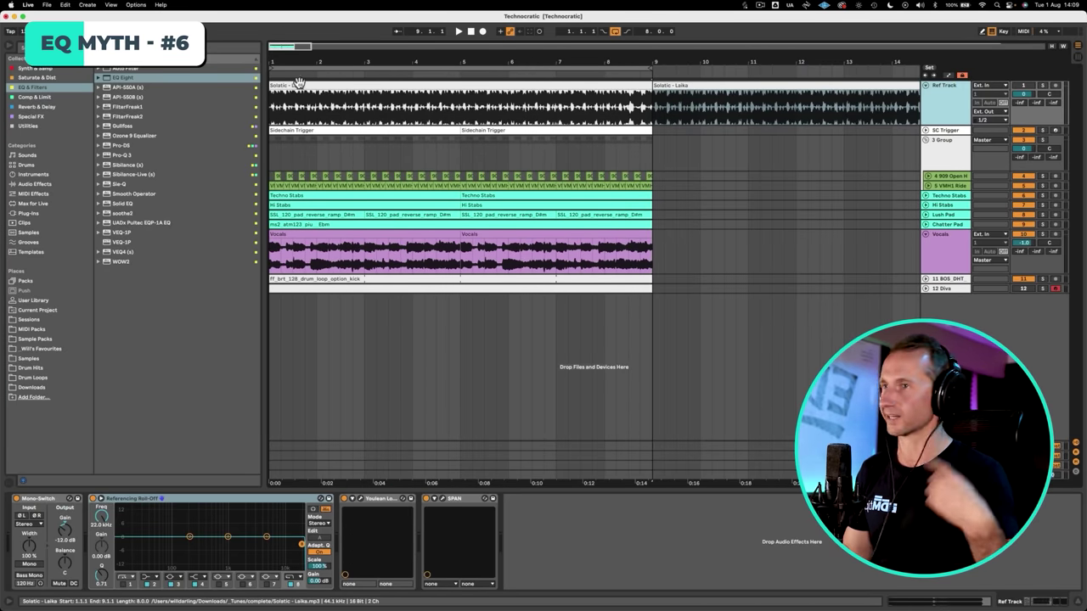
{"action": "scroll", "coordinate": [299, 61], "scroll_direction": "down", "scroll_amount": 3}
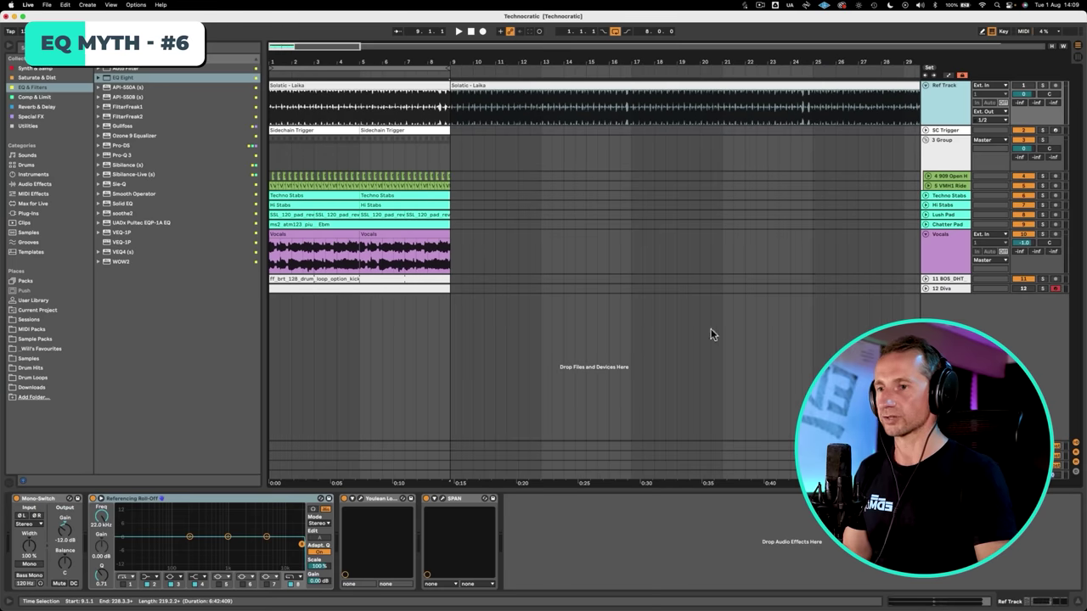
{"action": "left_click", "coordinate": [976, 458]}
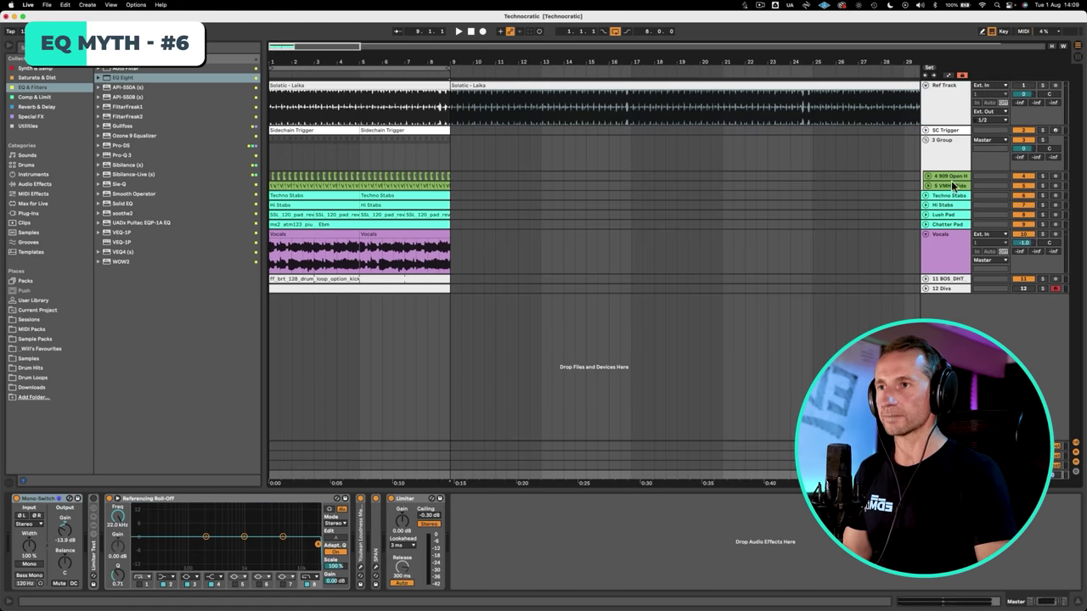
{"action": "left_click", "coordinate": [942, 119]}
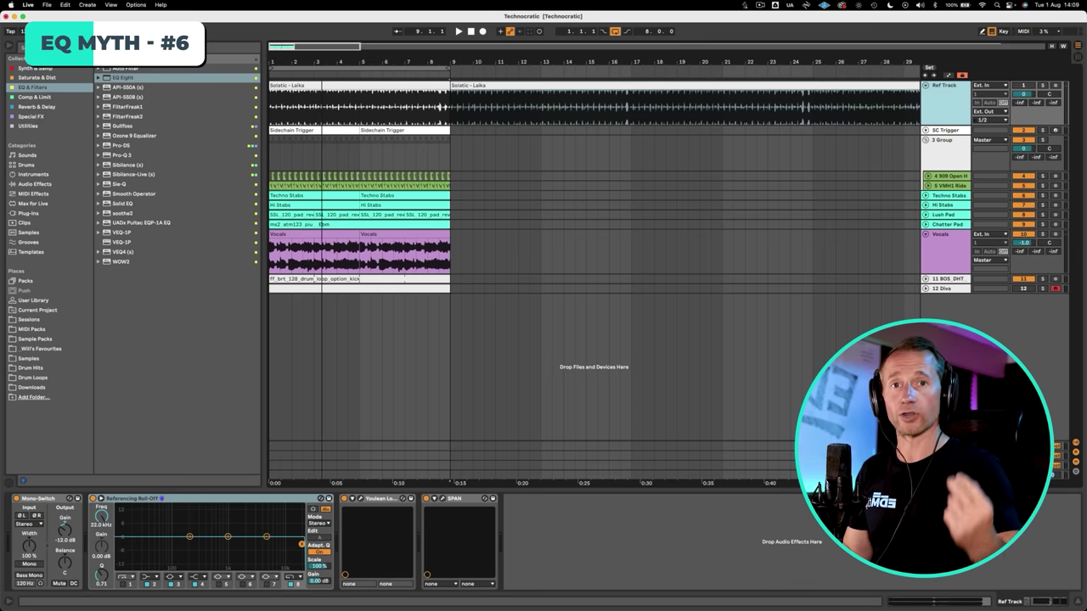
Step: Solo the Ref Track and play it from the start of the arrangement at bar 1
{"action": "left_click_drag", "start_coordinate": [320, 63], "coordinate": [856, 100]}
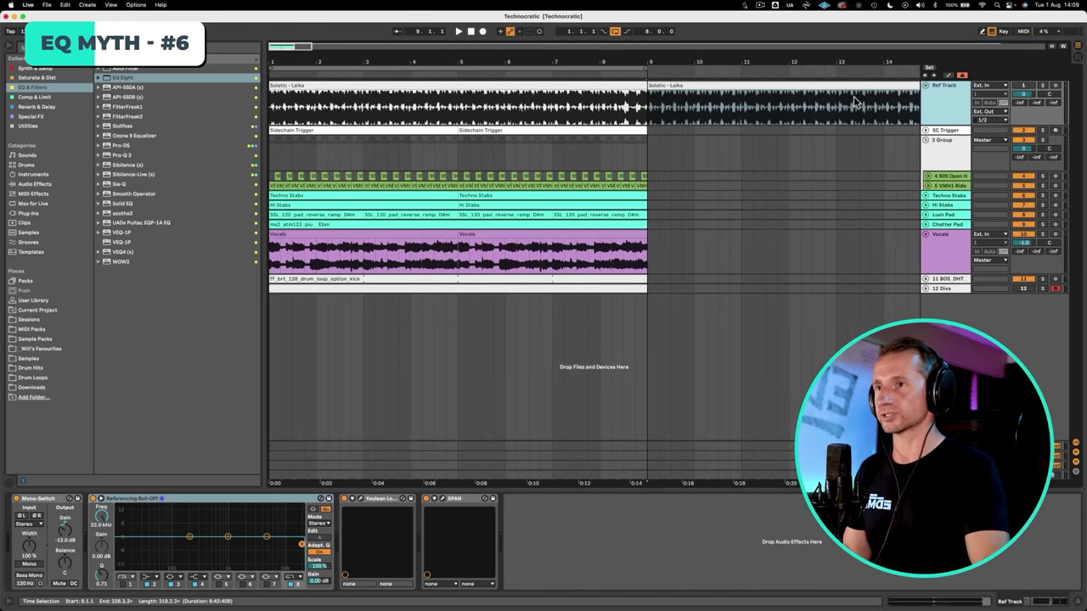
{"action": "left_click", "coordinate": [939, 101]}
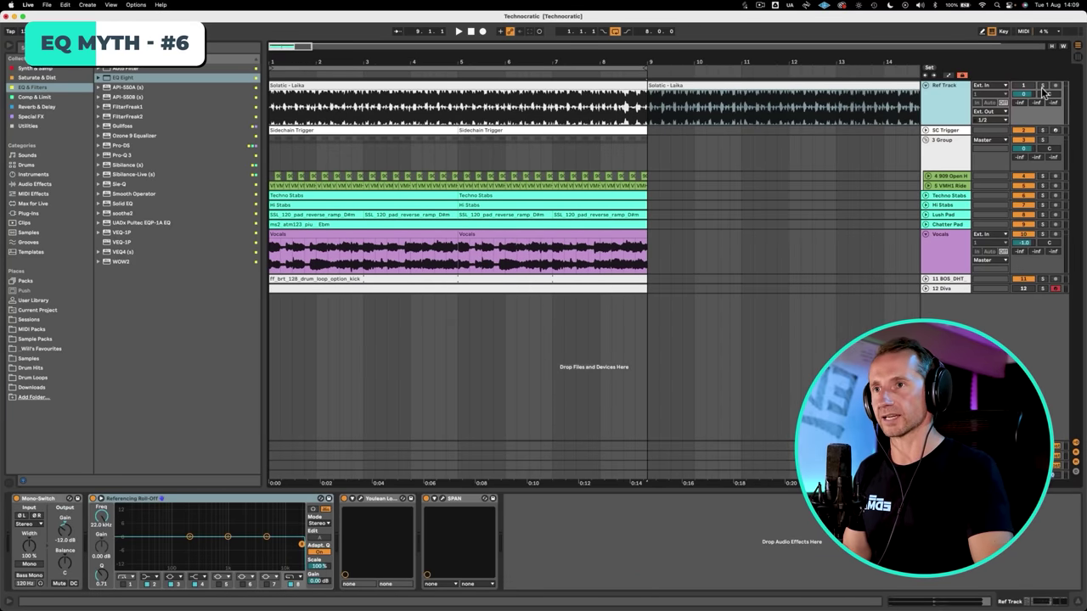
{"action": "left_click", "coordinate": [1044, 88]}
{"action": "left_click", "coordinate": [948, 99]}
{"action": "key", "text": "space"}
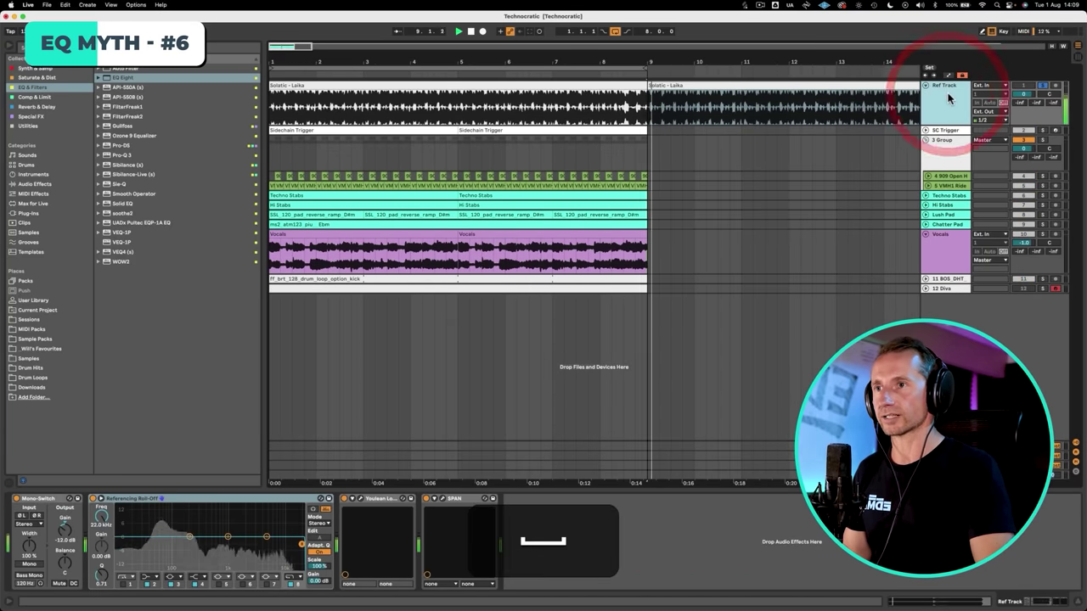
{"action": "key", "text": "space"}
{"action": "left_click", "coordinate": [274, 104]}
{"action": "key", "text": "space"}
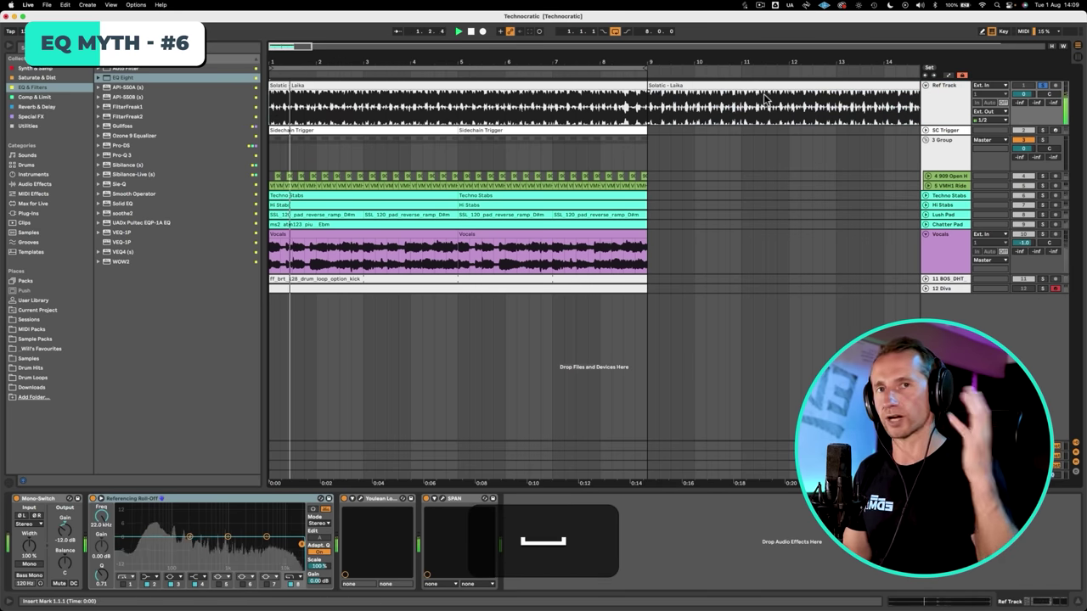
Step: Switch between the mix and the reference during playback using the Ref Track's solo, leave it unsoloed, and stop playback
{"action": "left_click", "coordinate": [1043, 87]}
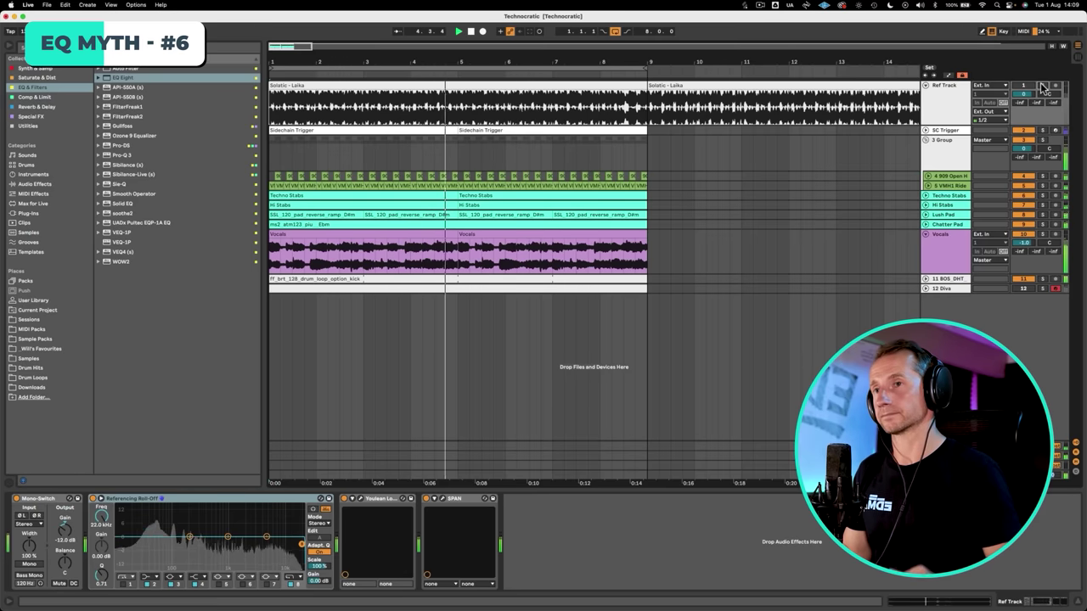
{"action": "left_click", "coordinate": [1043, 86]}
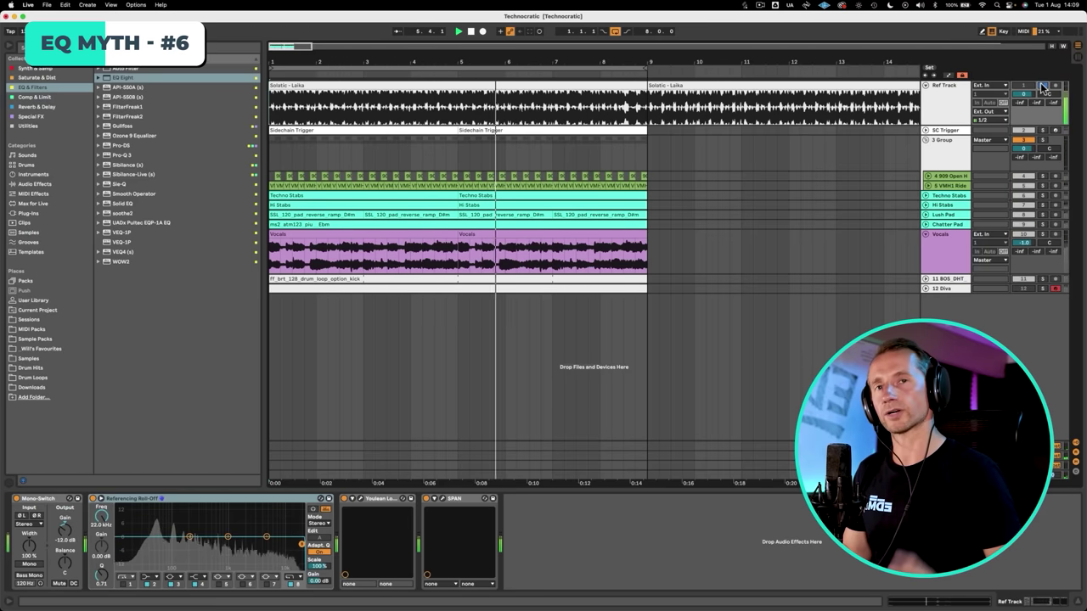
{"action": "left_click", "coordinate": [1043, 86]}
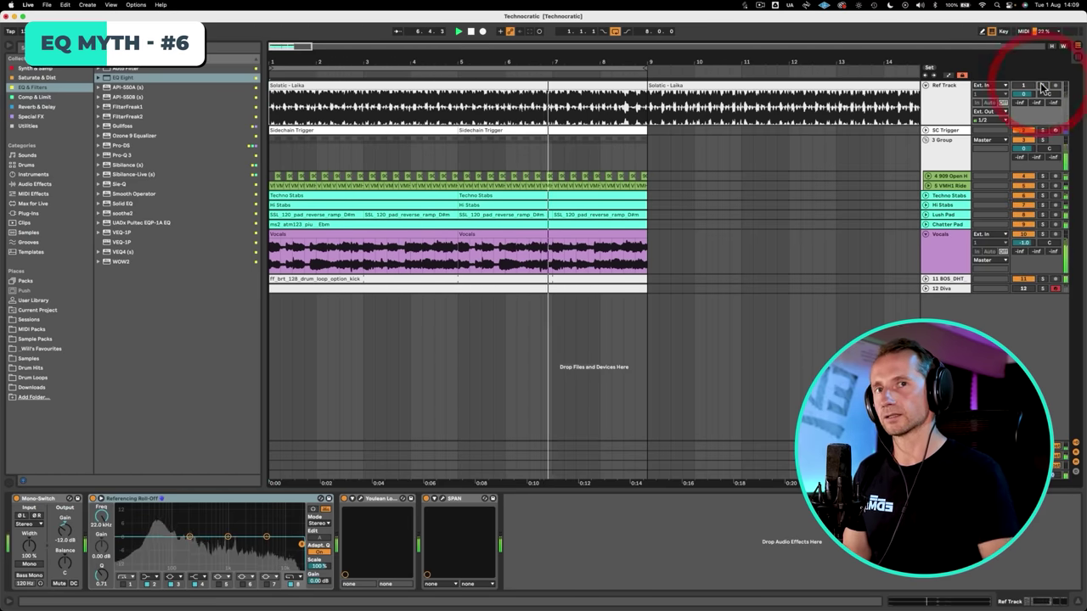
{"action": "key", "text": "space"}
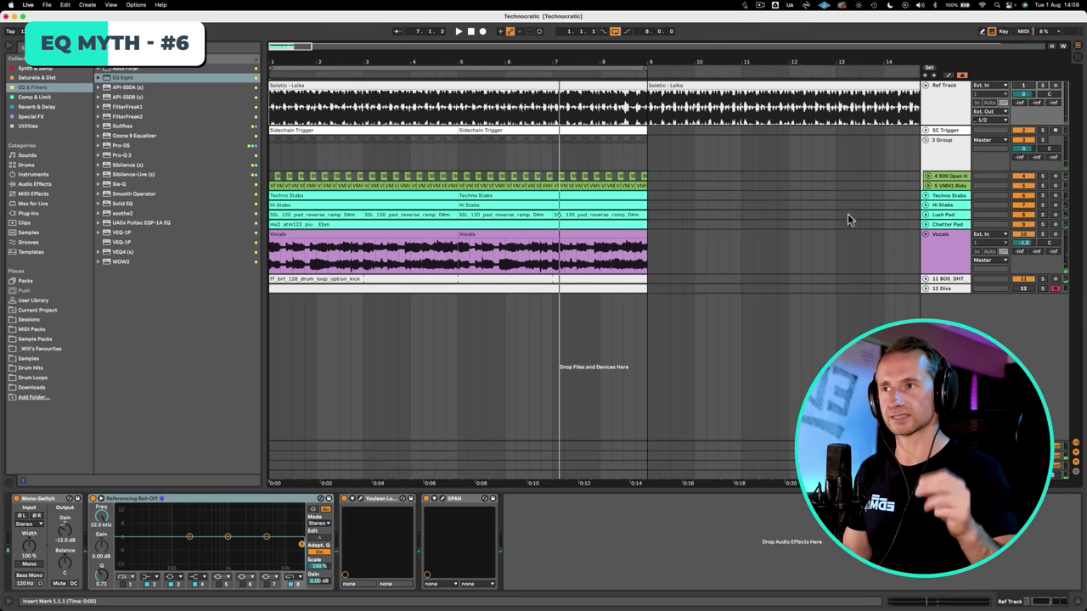
Step: Open the Ref Track's SPAN analyzer, move its window over the browser area and enlarge it
{"action": "left_click", "coordinate": [949, 112]}
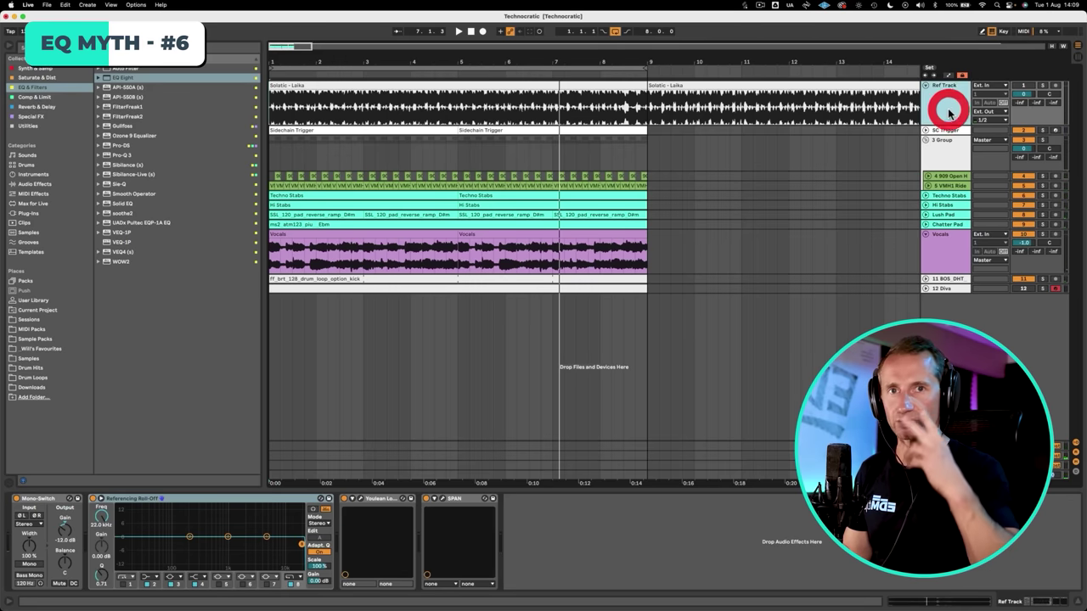
{"action": "left_click", "coordinate": [441, 502]}
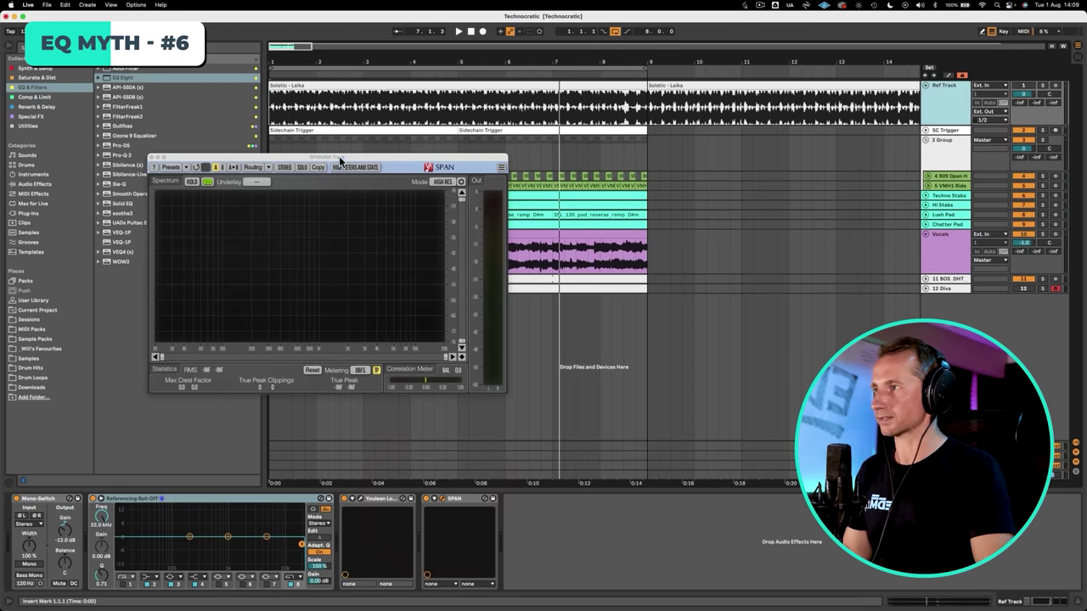
{"action": "left_click_drag", "start_coordinate": [340, 162], "coordinate": [223, 73]}
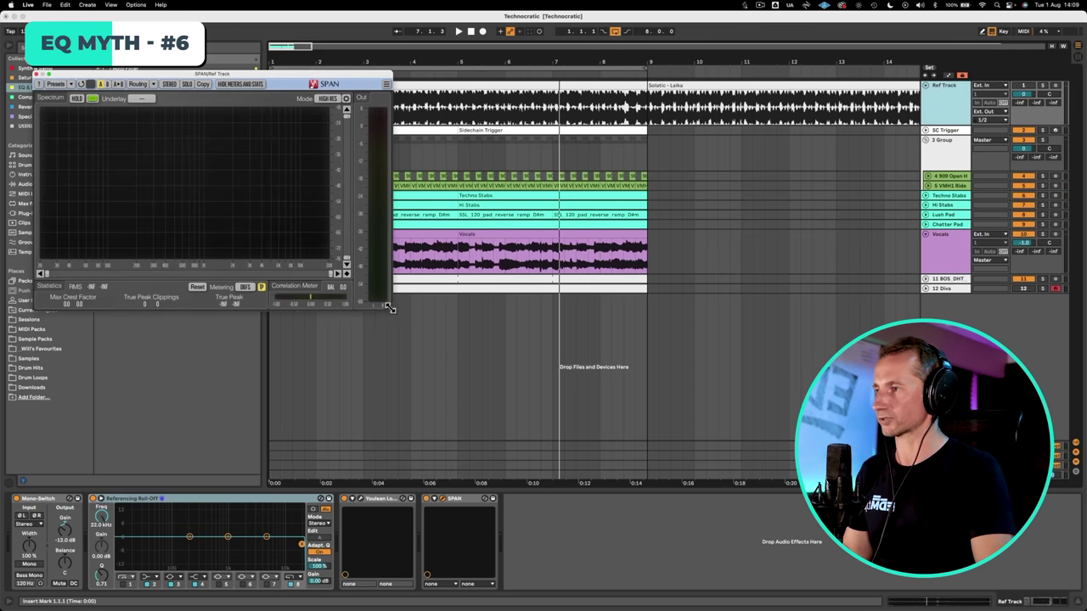
{"action": "mouse_move", "coordinate": [388, 307]}
{"action": "left_mouse_down"}
{"action": "mouse_move", "coordinate": [478, 401]}
{"action": "mouse_move", "coordinate": [517, 415]}
{"action": "left_mouse_up"}
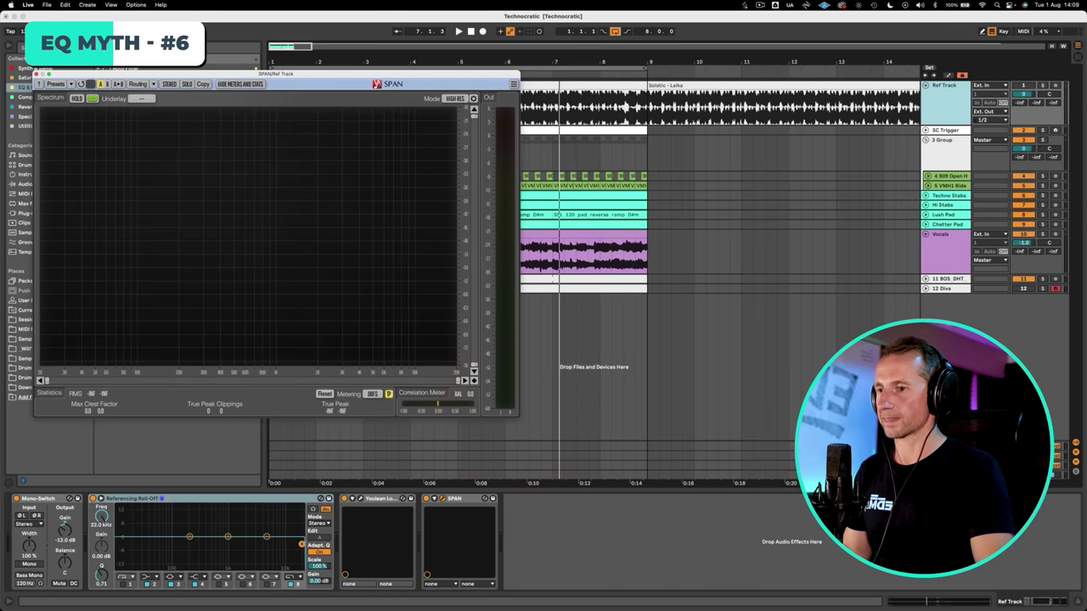
Step: Open the Master's SPAN analyzer and enlarge it beside the Ref Track's SPAN window
{"action": "left_click", "coordinate": [518, 476]}
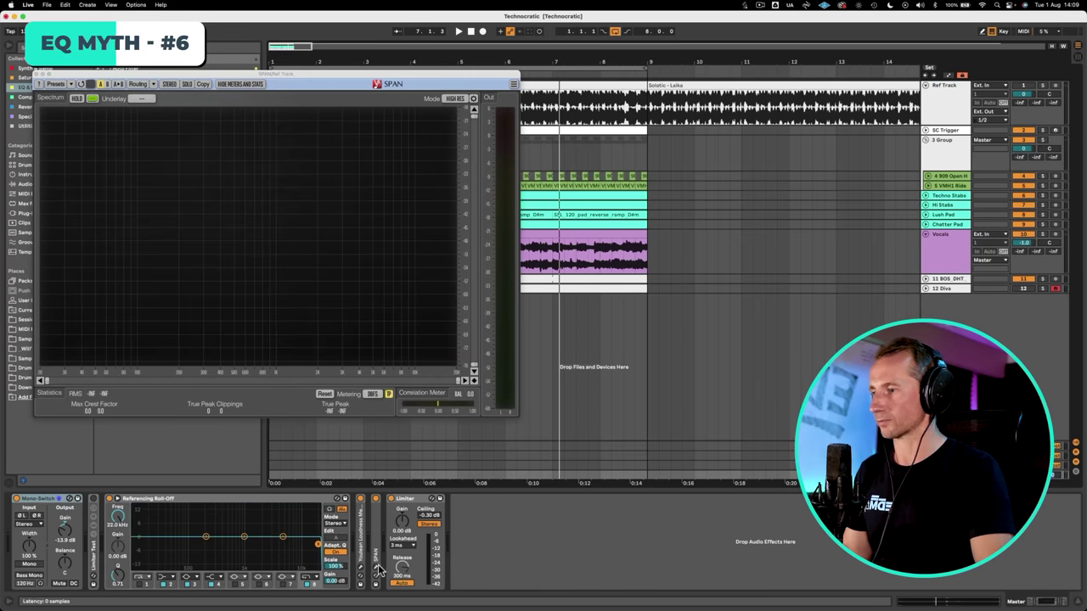
{"action": "left_click", "coordinate": [377, 571]}
{"action": "left_click_drag", "start_coordinate": [574, 142], "coordinate": [525, 78]}
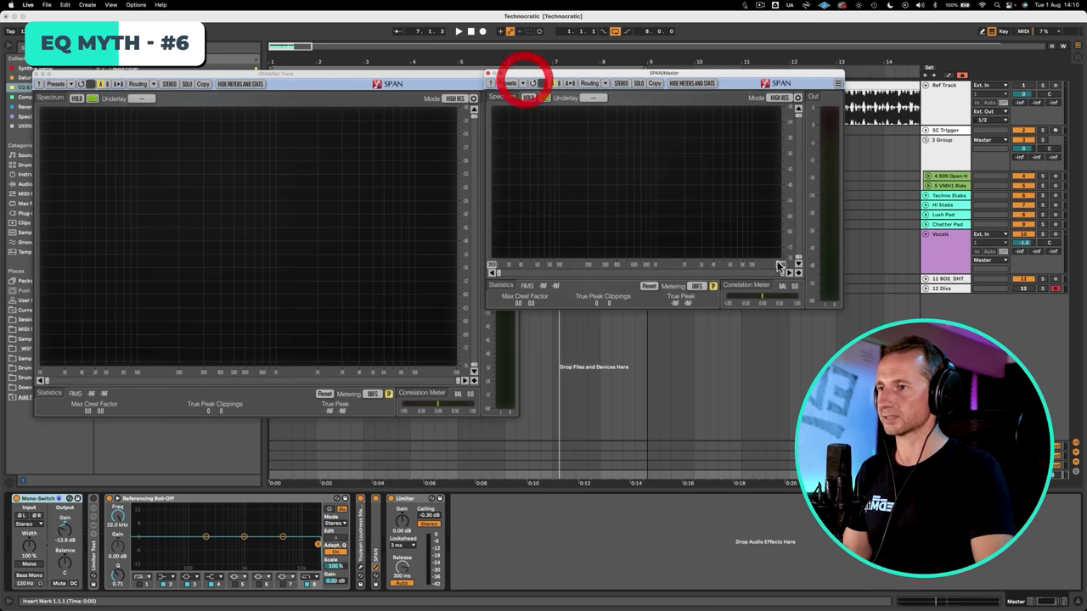
{"action": "left_click_drag", "start_coordinate": [839, 307], "coordinate": [932, 416]}
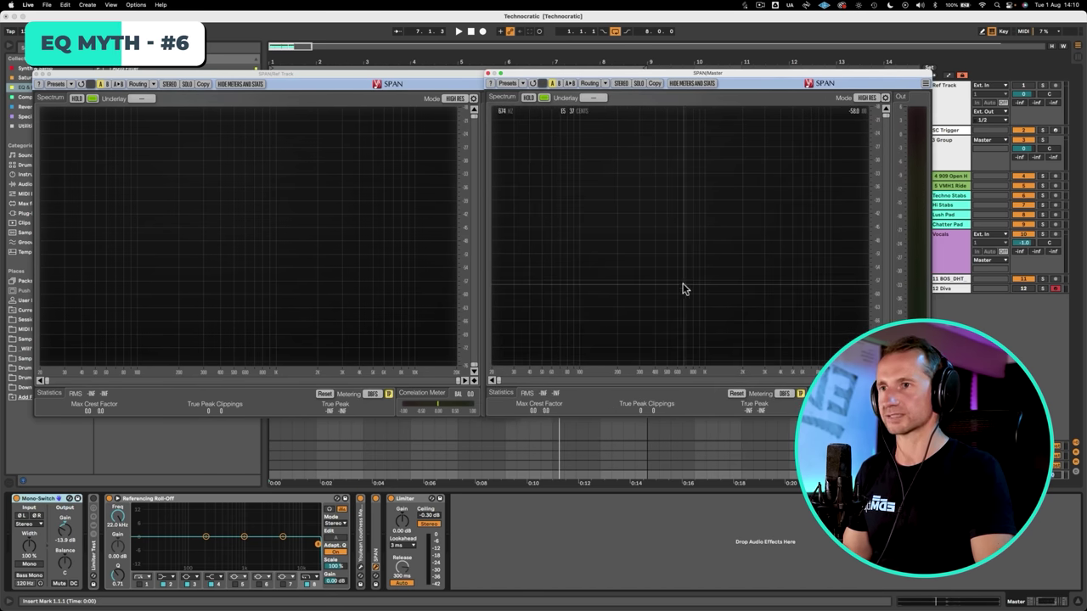
Step: During playback, turn on the EQ Eight of the 3 Group track and solo the Ref Track for comparison
{"action": "key", "text": "space"}
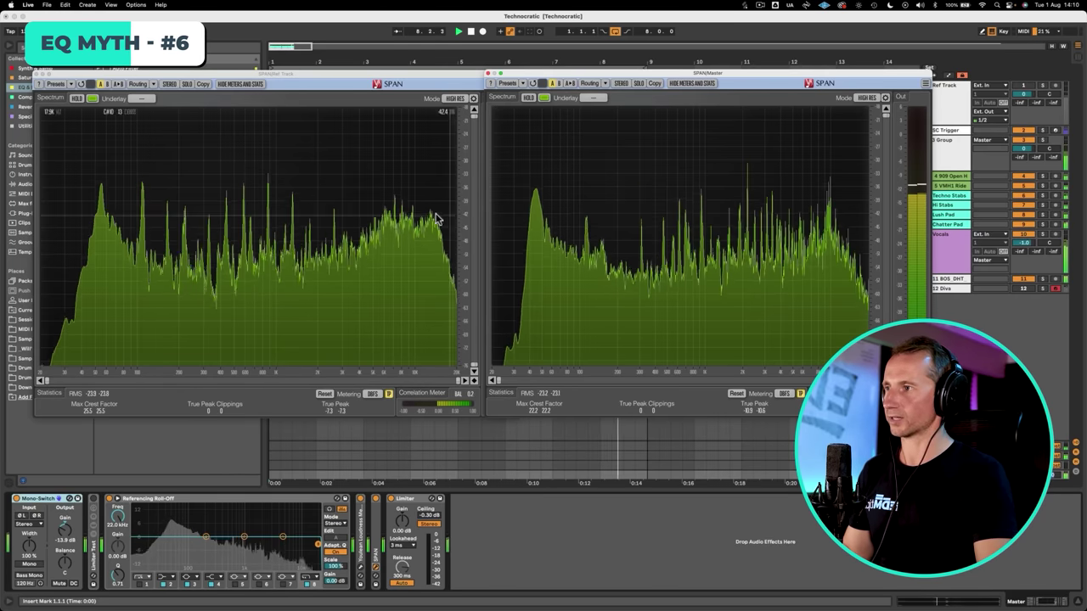
{"action": "left_click", "coordinate": [955, 153]}
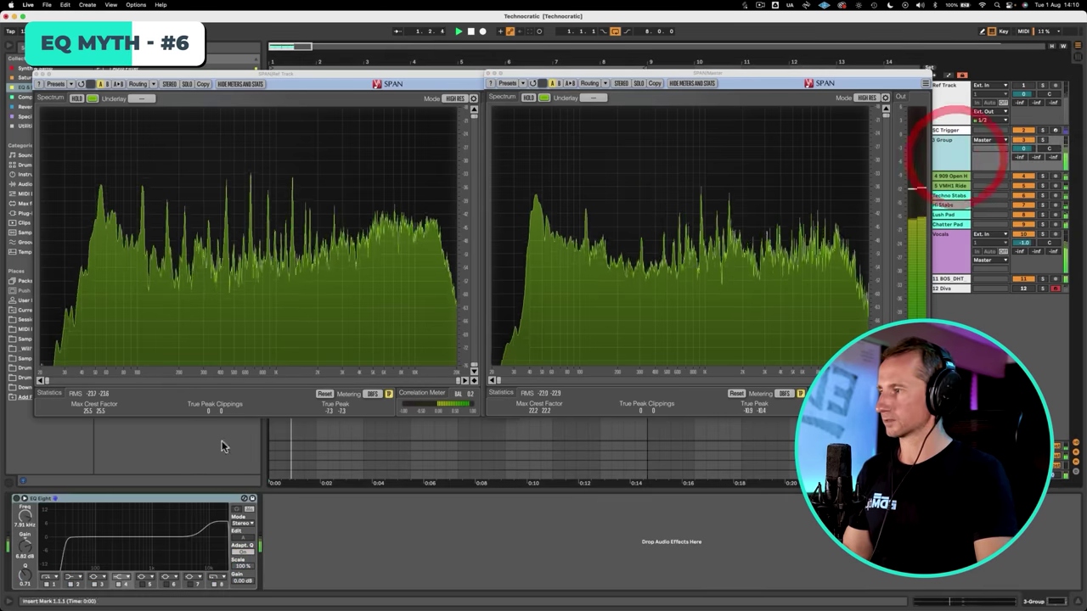
{"action": "left_click", "coordinate": [17, 499]}
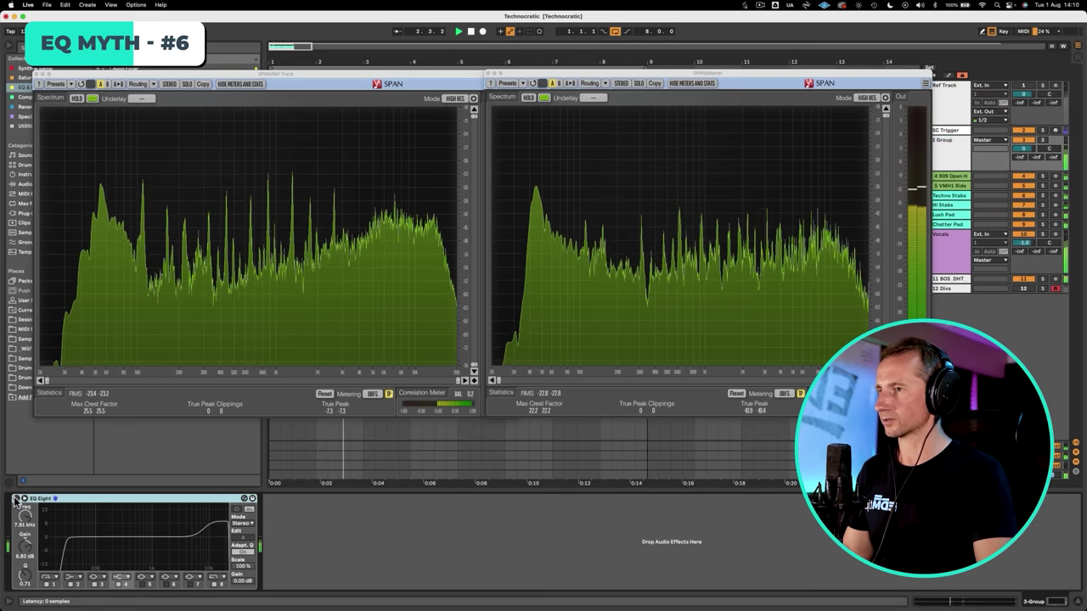
{"action": "left_click", "coordinate": [16, 499]}
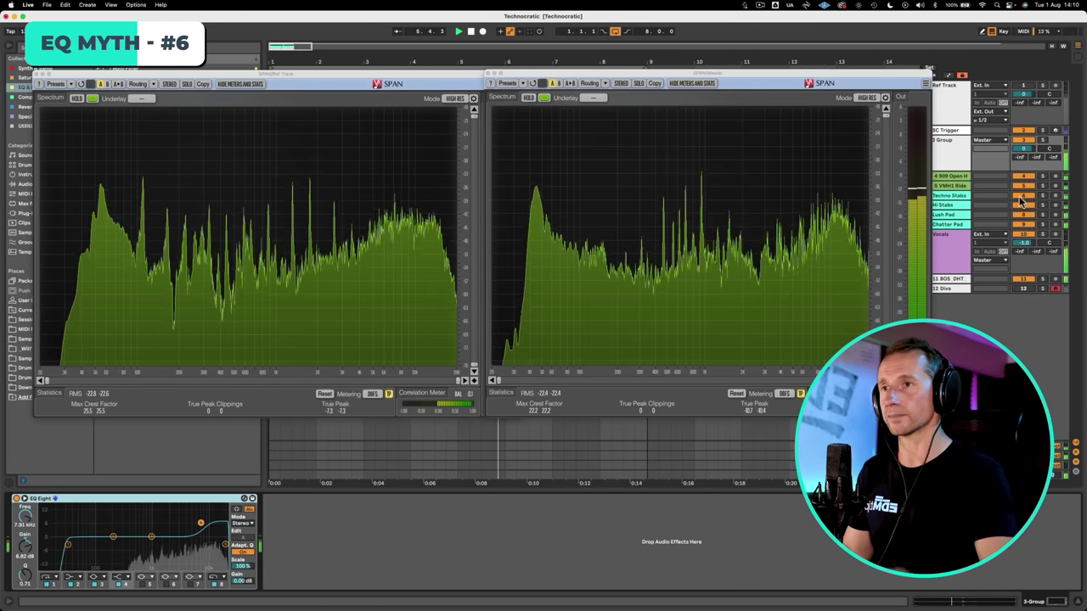
{"action": "left_click", "coordinate": [1043, 87]}
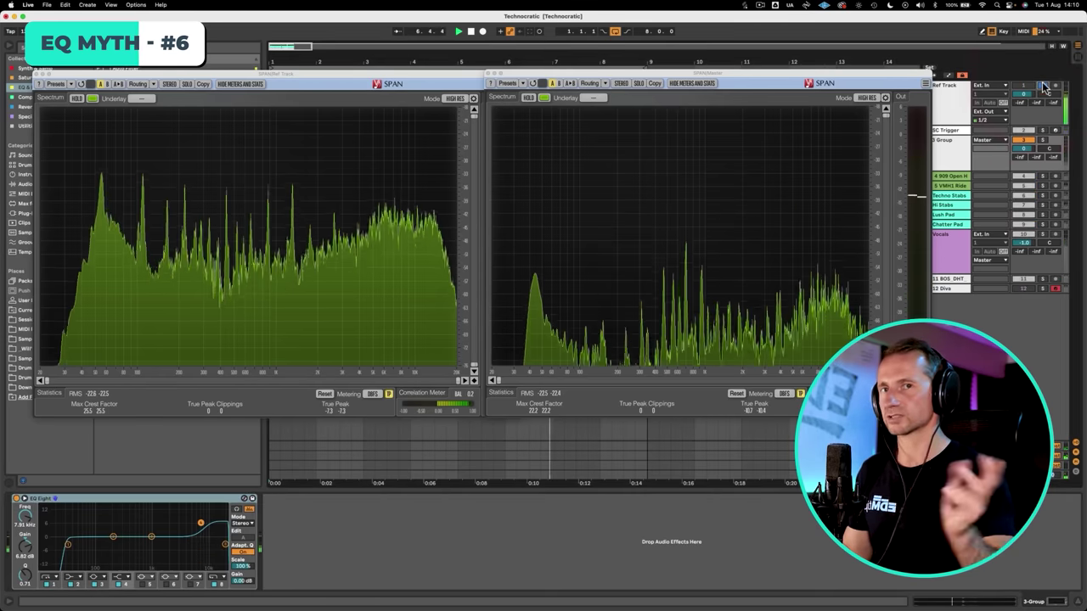
Step: Unsolo the Ref Track to compare the mix's spectrum with the reference, and stop playback
{"action": "left_click", "coordinate": [1044, 87]}
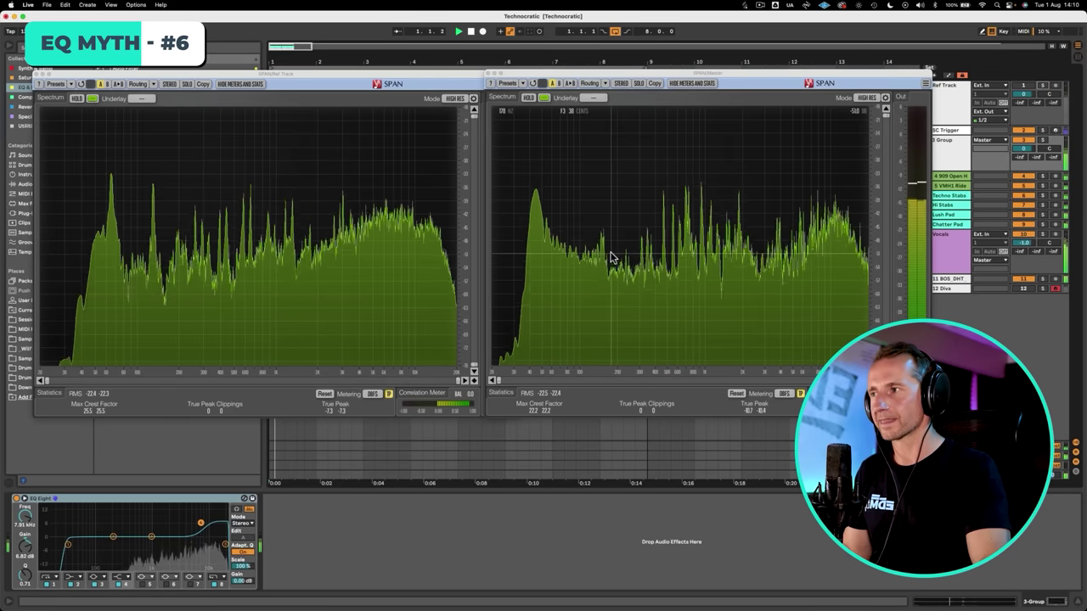
{"action": "key", "text": "space"}
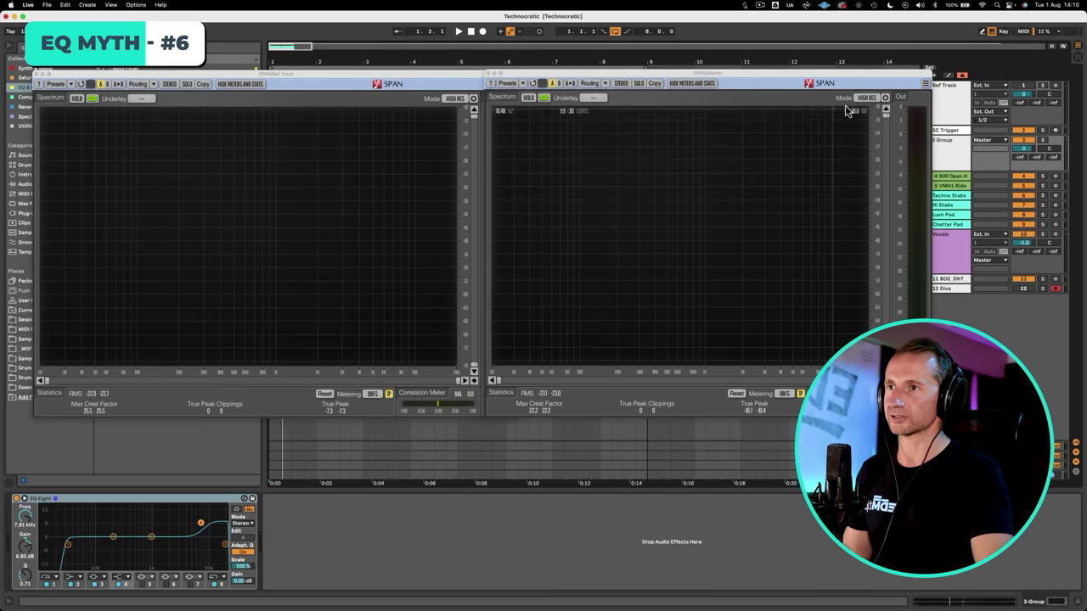
Step: On the Ref Track's Referencing Roll-Off EQ, lower the high-cut frequency to 122 Hz and play the track soloed
{"action": "left_click", "coordinate": [964, 113]}
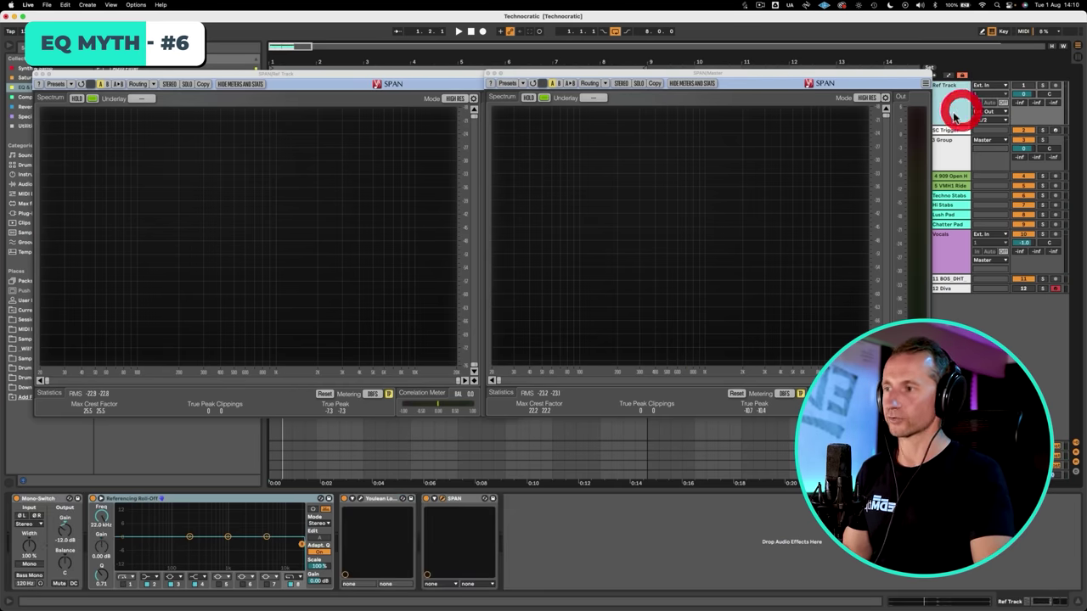
{"action": "left_click", "coordinate": [249, 506]}
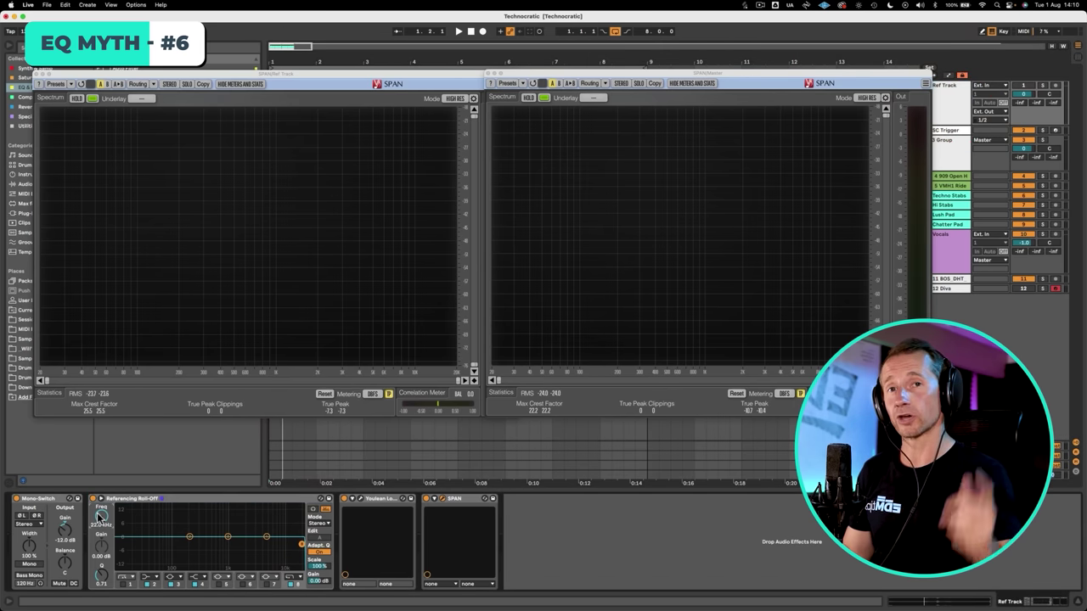
{"action": "key", "text": "space"}
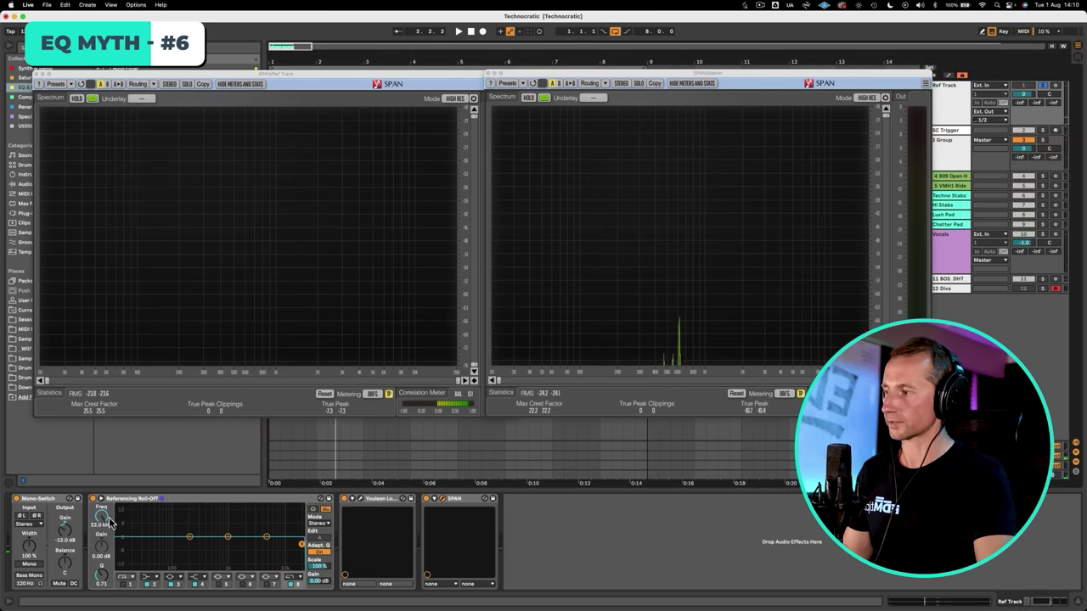
{"action": "key", "text": "space"}
{"action": "left_click_drag", "start_coordinate": [102, 517], "coordinate": [103, 601]}
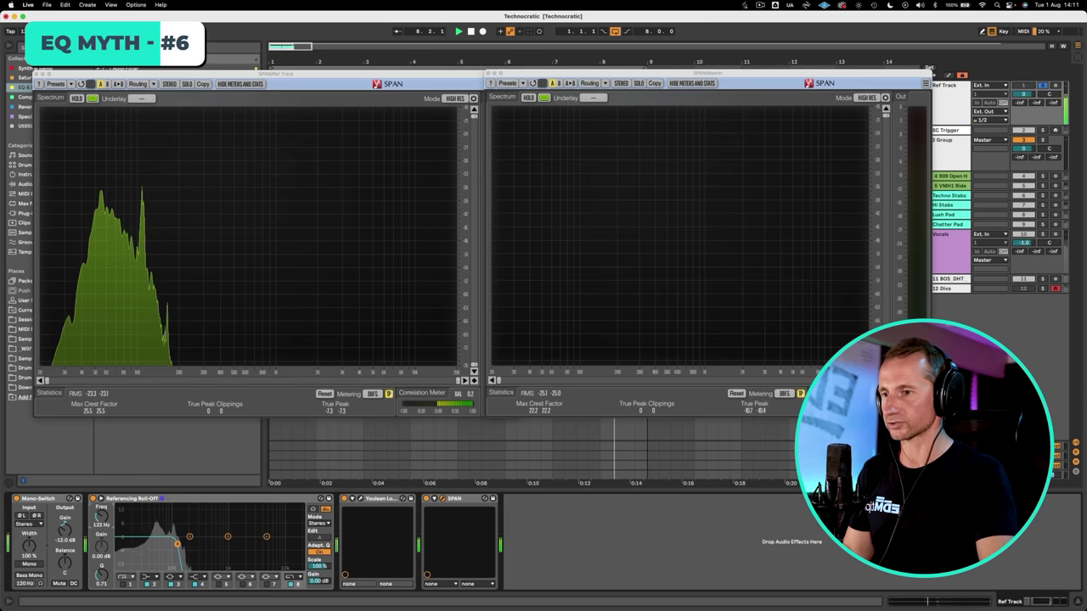
Step: Set the high cut of the Master's Referencing Roll-Off EQ to 122 Hz and unsolo the Ref Track to hear the mix's lows
{"action": "left_click", "coordinate": [749, 520]}
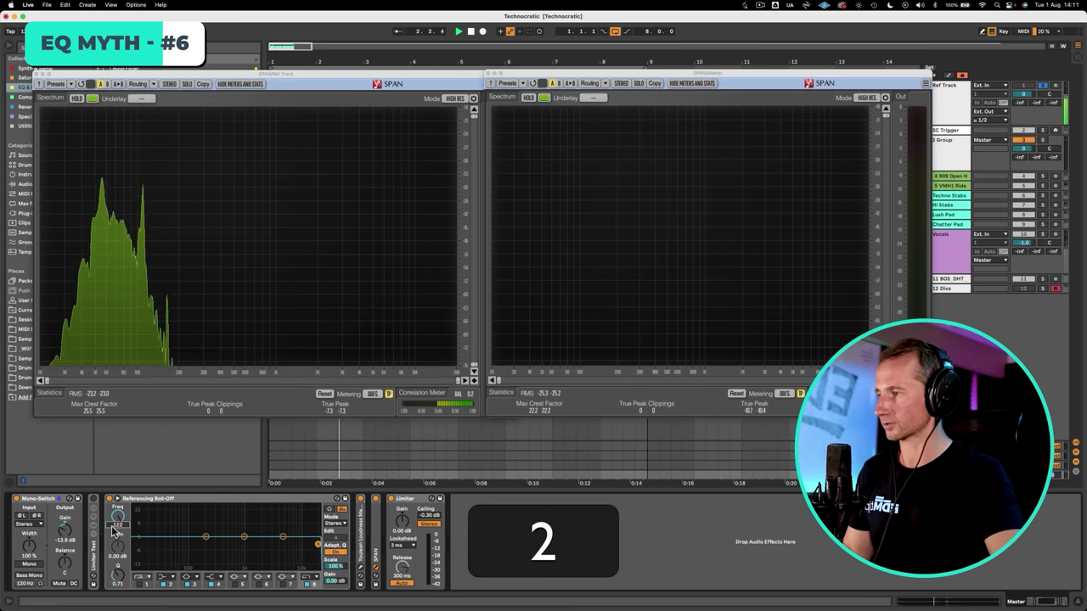
{"action": "left_click", "coordinate": [1043, 87]}
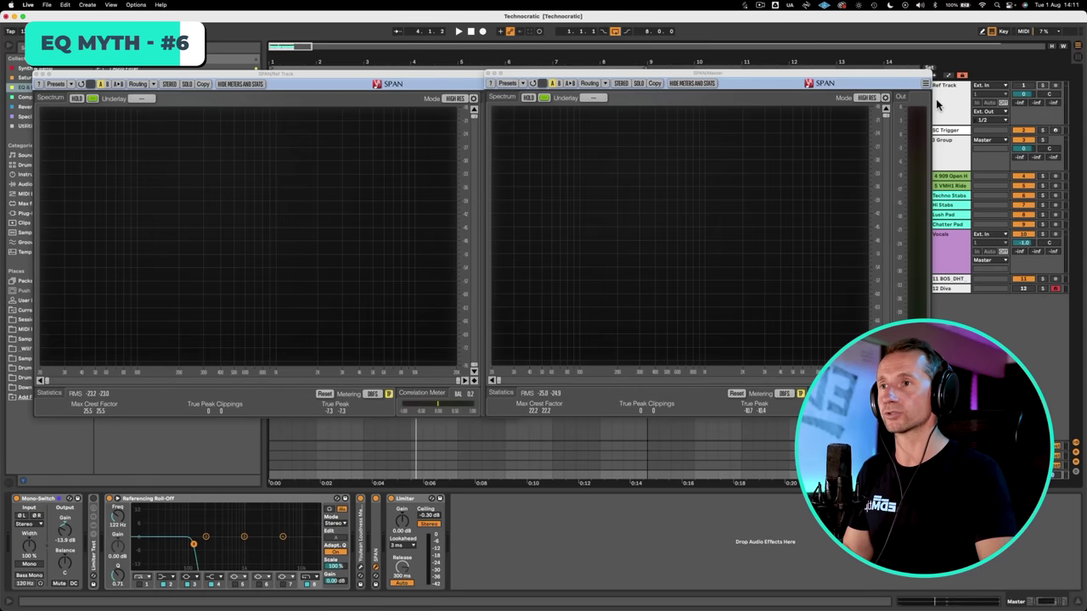
Step: On the Ref Track's Referencing Roll-Off EQ, replace the high cut with a low cut at 1.76 kHz and play the track soloed
{"action": "left_click", "coordinate": [937, 104]}
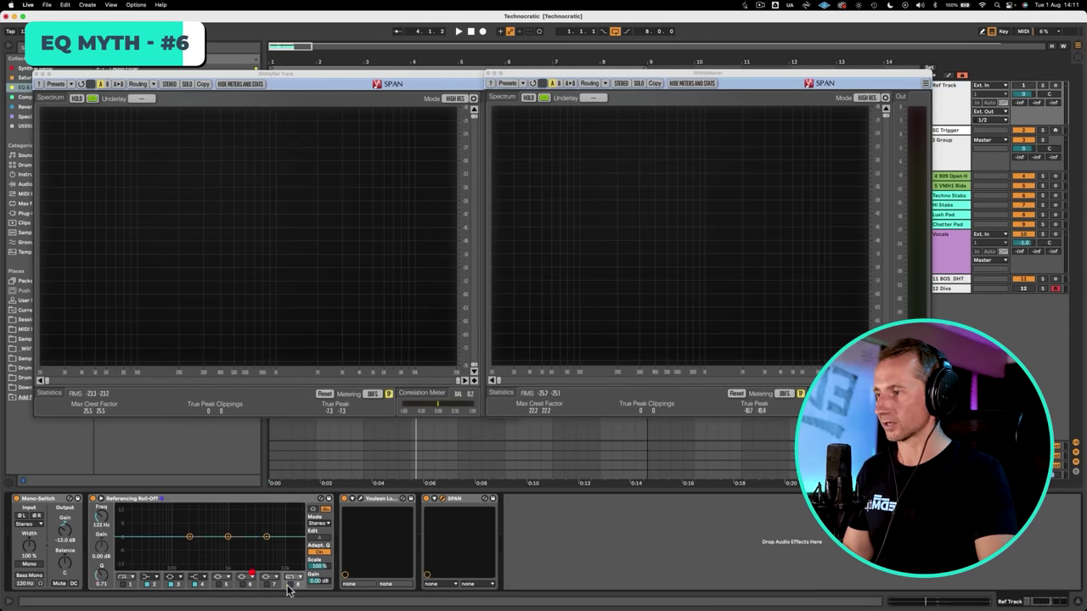
{"action": "left_click", "coordinate": [289, 586]}
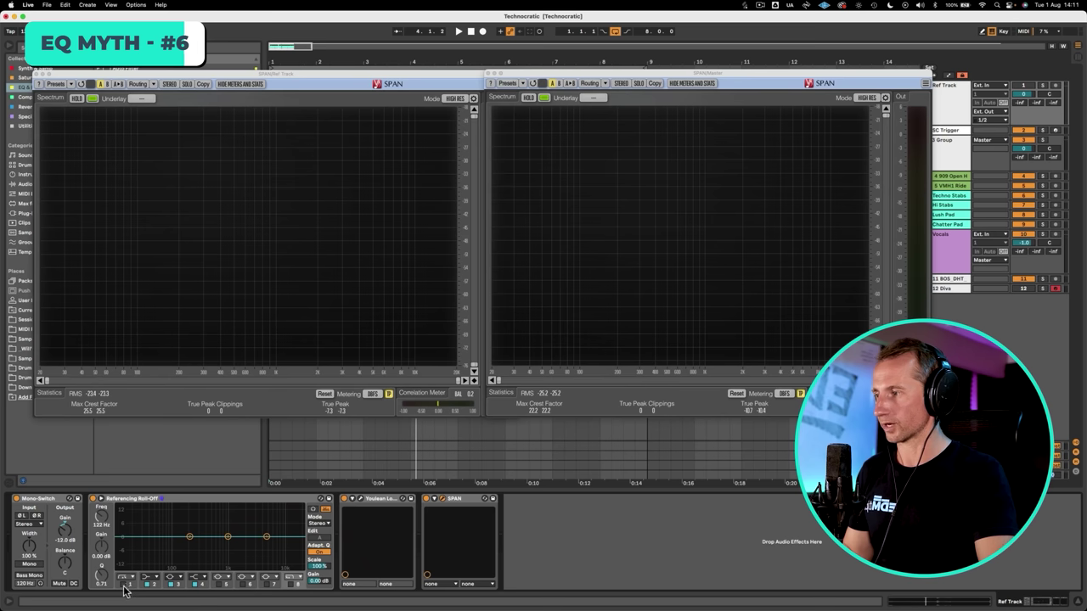
{"action": "key", "text": "space"}
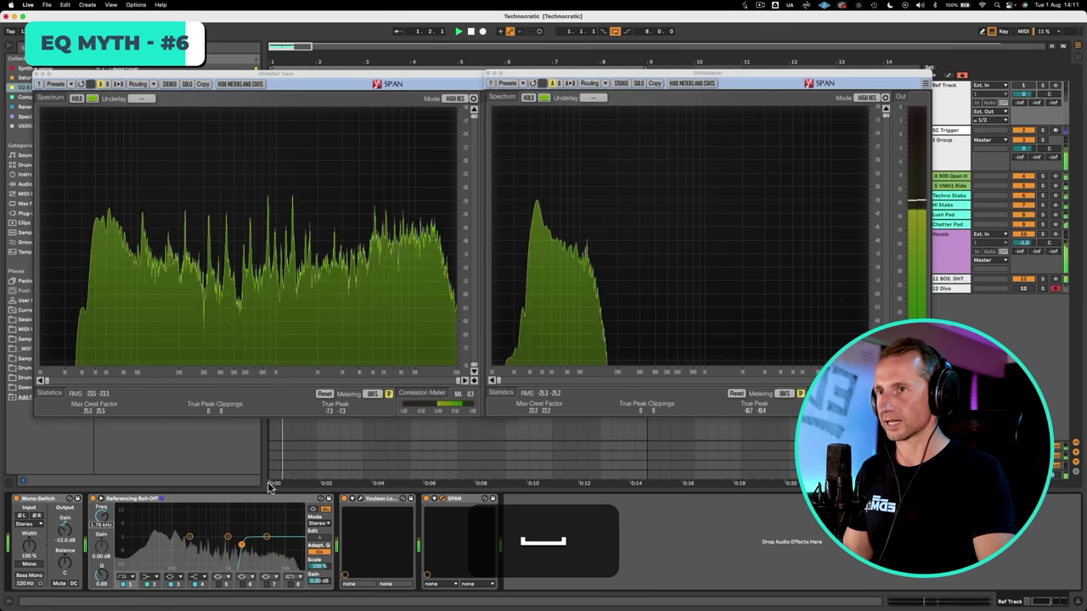
{"action": "left_click", "coordinate": [1043, 86]}
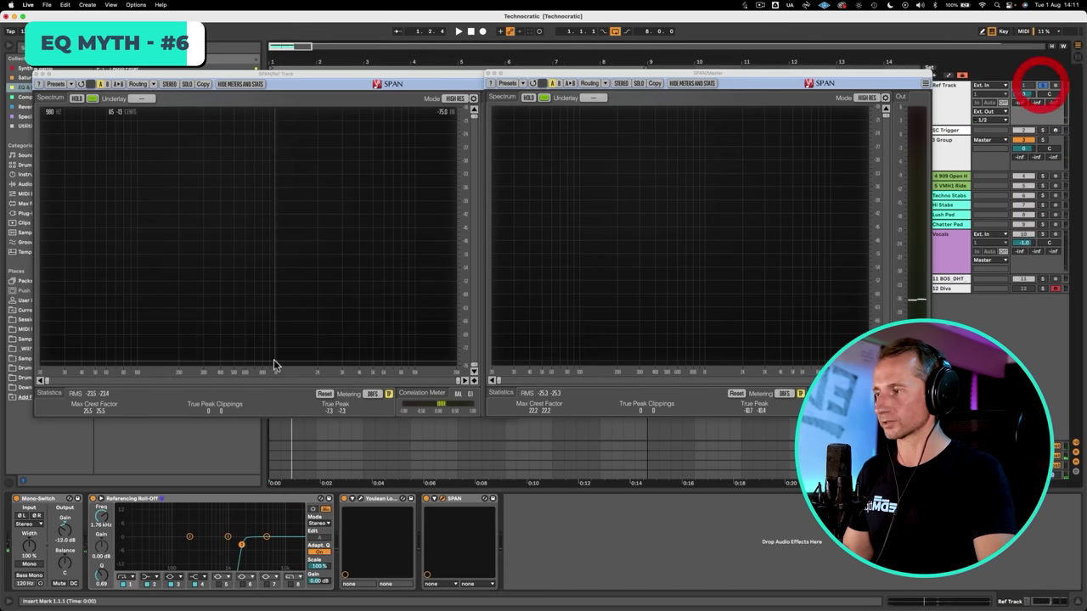
{"action": "key", "text": "space"}
{"action": "left_click", "coordinate": [102, 525]}
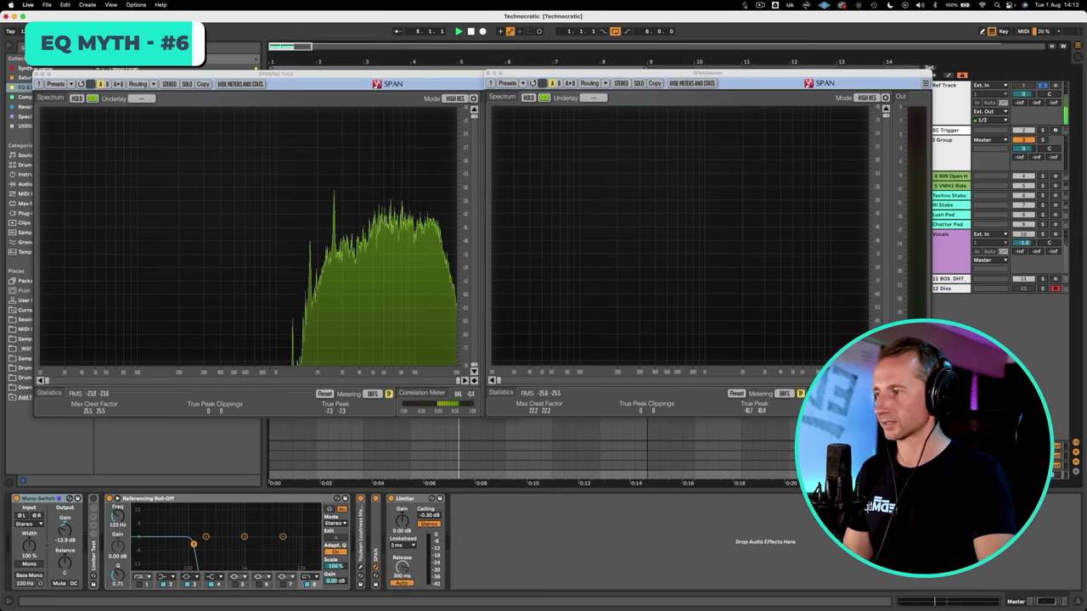
Step: On the Master's Referencing Roll-Off EQ, replace the high cut with a low cut at 2.03 kHz and unsolo the Ref Track
{"action": "left_click_drag", "start_coordinate": [119, 525], "coordinate": [118, 510]}
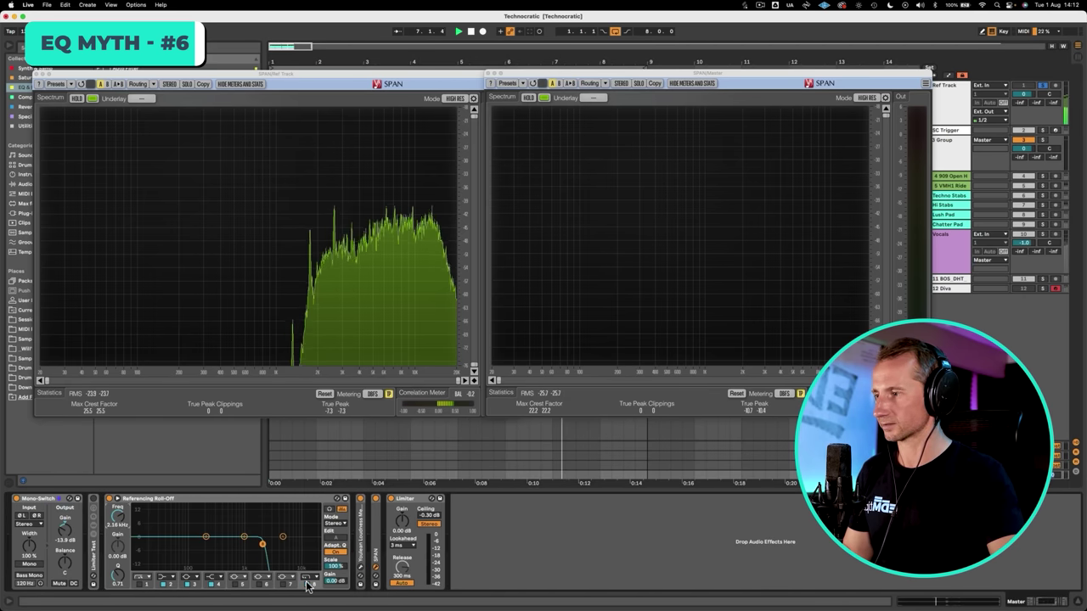
{"action": "left_click", "coordinate": [295, 584]}
{"action": "left_click", "coordinate": [138, 586]}
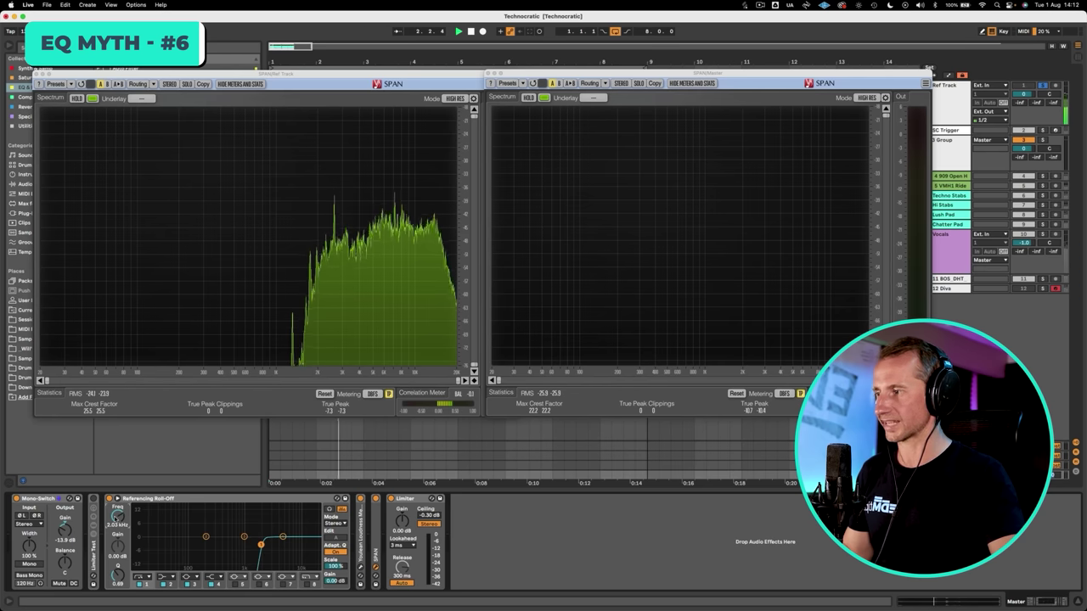
{"action": "left_click", "coordinate": [1042, 88]}
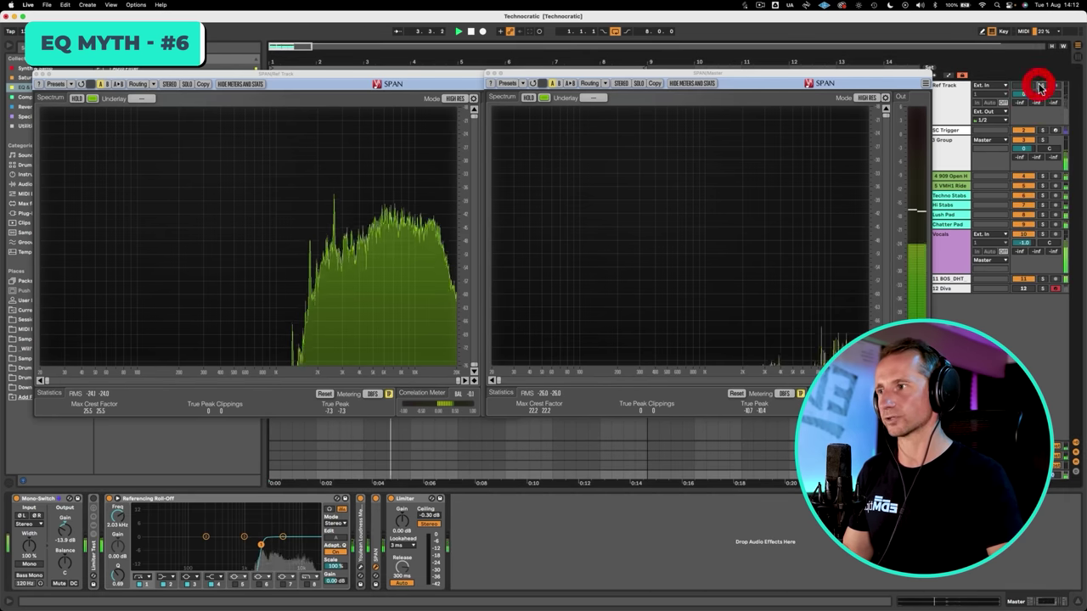